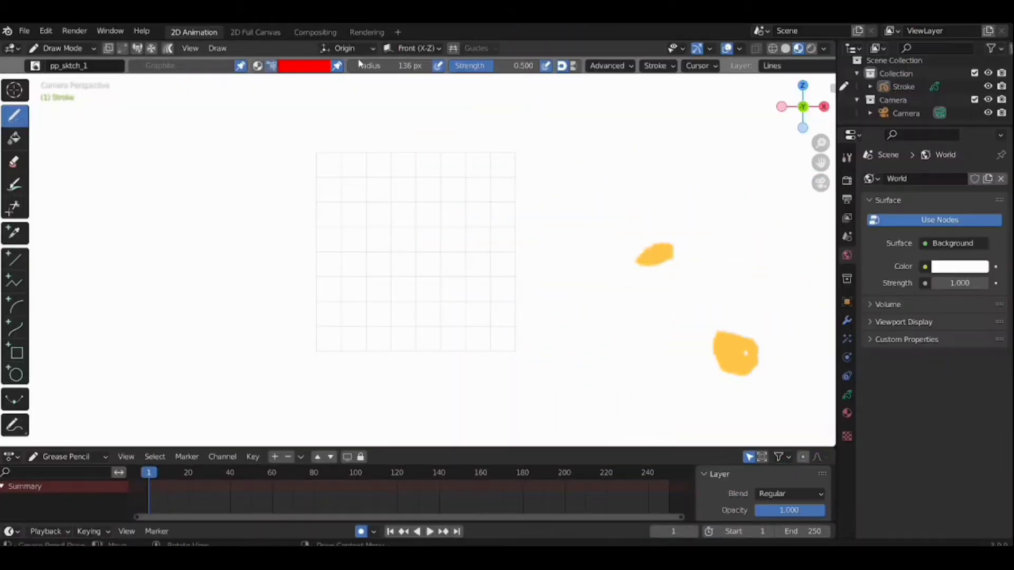
- Set the stroke placement to 3D Cursor and the drawing plane to Cursor for the Grease Pencil drawing
{"action": "left_click", "coordinate": [354, 49]}
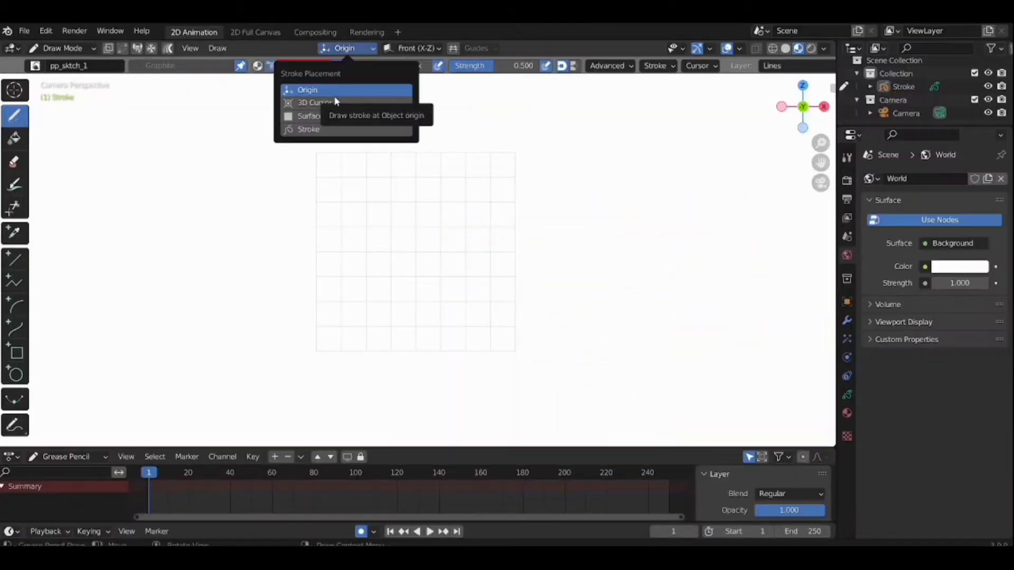
{"action": "left_click", "coordinate": [331, 118]}
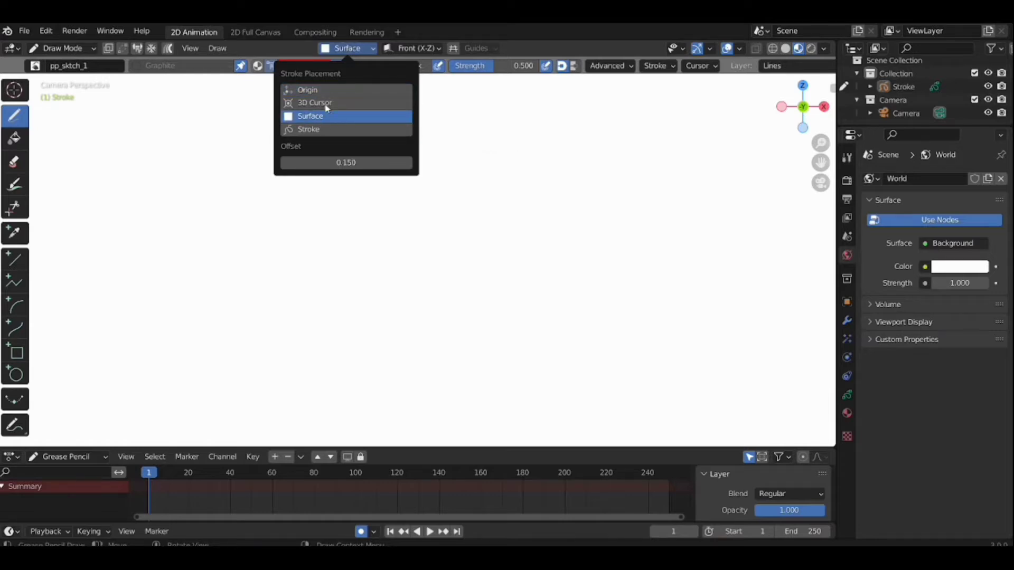
{"action": "left_click", "coordinate": [327, 103]}
{"action": "left_click", "coordinate": [412, 48]}
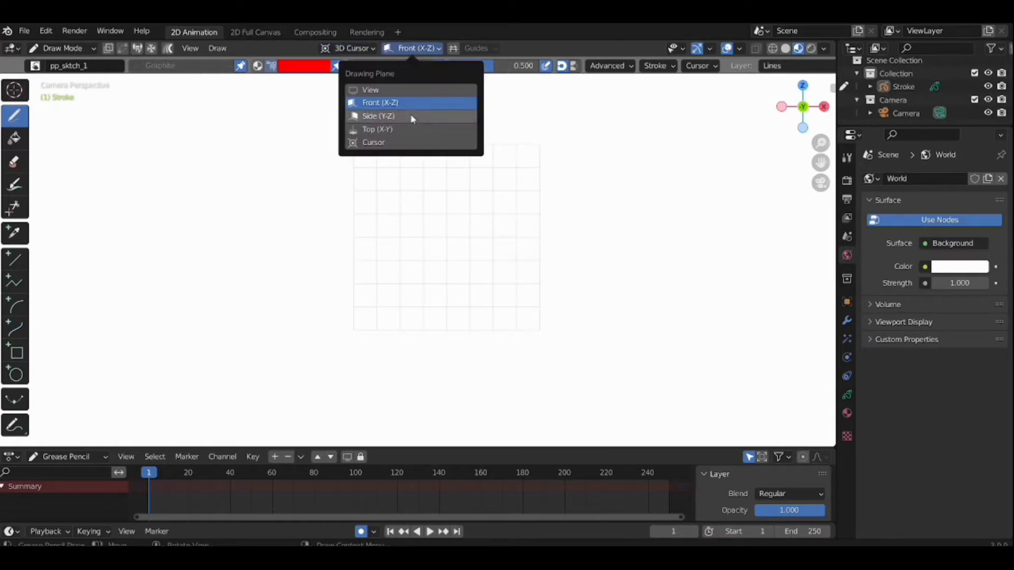
{"action": "left_click", "coordinate": [377, 144]}
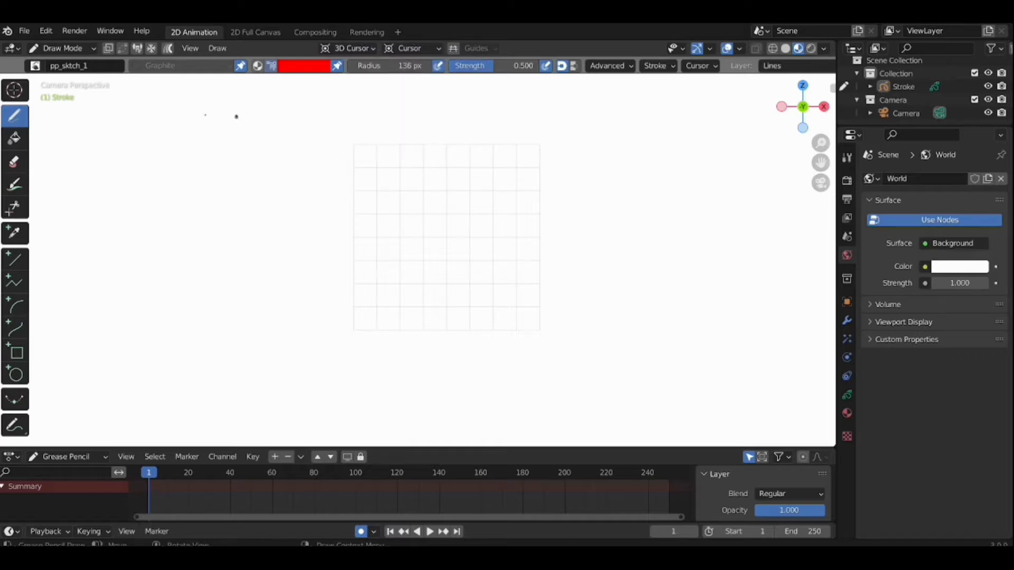
- Review the transform orientation options in Object Mode, visit Edit Mode, and return to Draw Mode
{"action": "left_click", "coordinate": [62, 48]}
{"action": "left_click", "coordinate": [74, 64]}
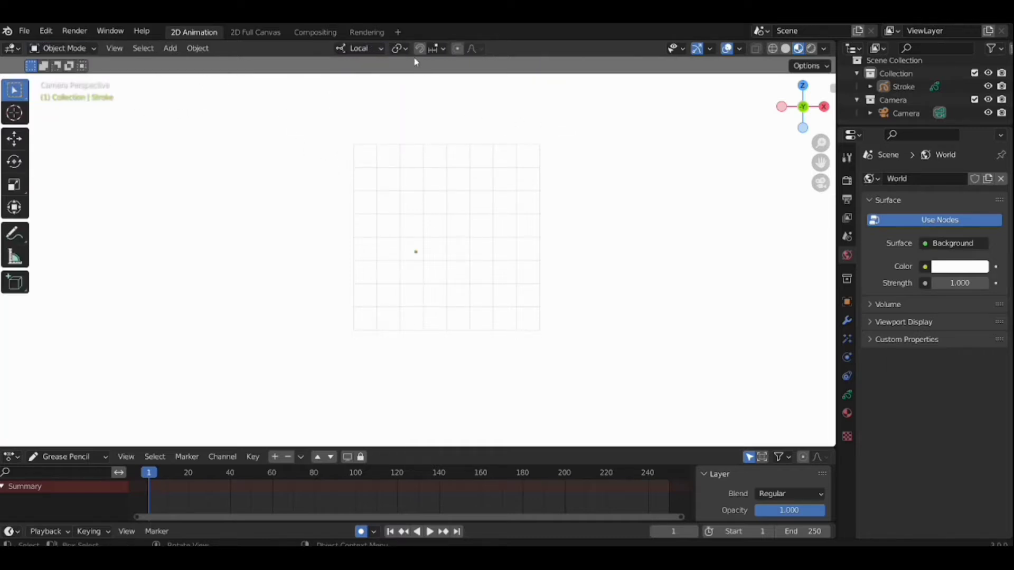
{"action": "left_click", "coordinate": [360, 48]}
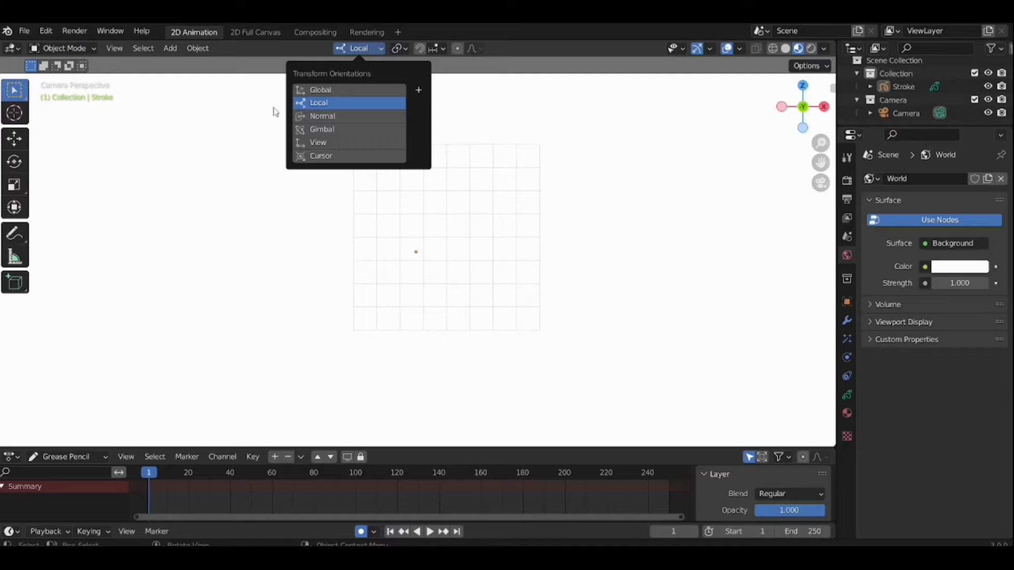
{"action": "left_click", "coordinate": [63, 48]}
{"action": "left_click", "coordinate": [74, 74]}
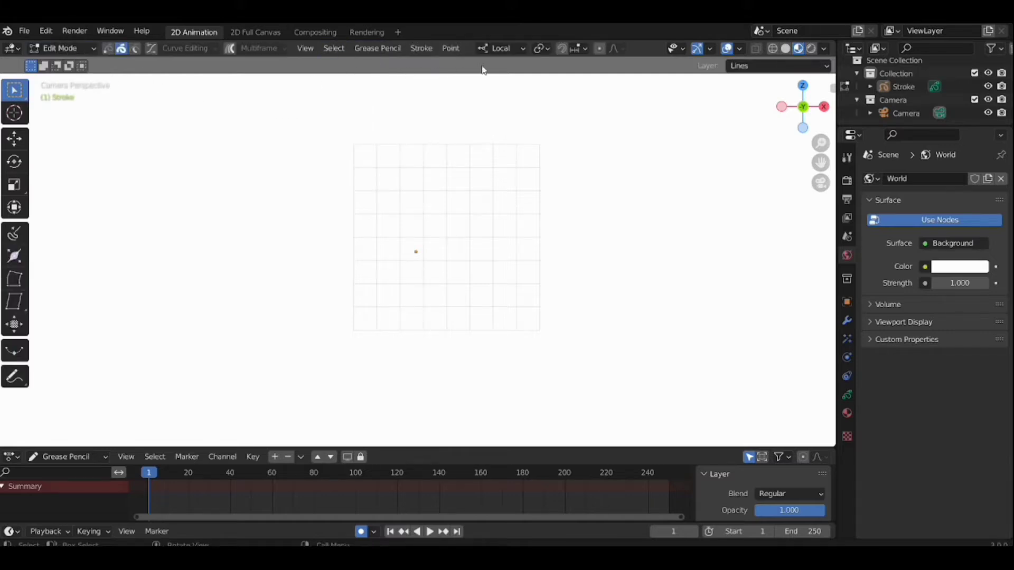
{"action": "left_click", "coordinate": [82, 50]}
{"action": "left_click", "coordinate": [74, 107]}
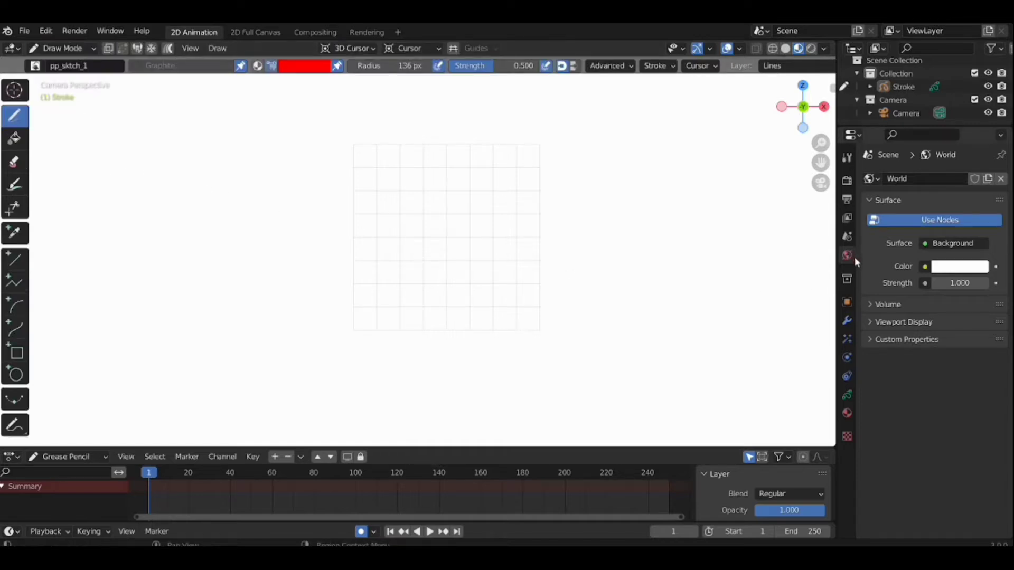
- Darken the world background color to near black
{"action": "left_click", "coordinate": [971, 272]}
{"action": "left_click_drag", "start_coordinate": [978, 100], "coordinate": [977, 175]}
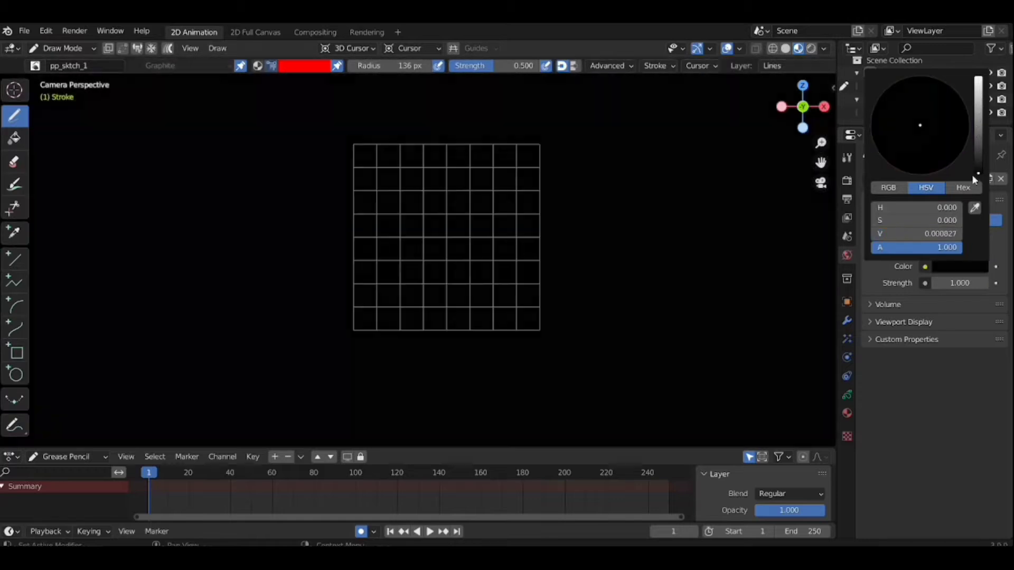
- Hide the Grease Pencil canvas grid overlay and show it again
{"action": "left_click", "coordinate": [739, 49]}
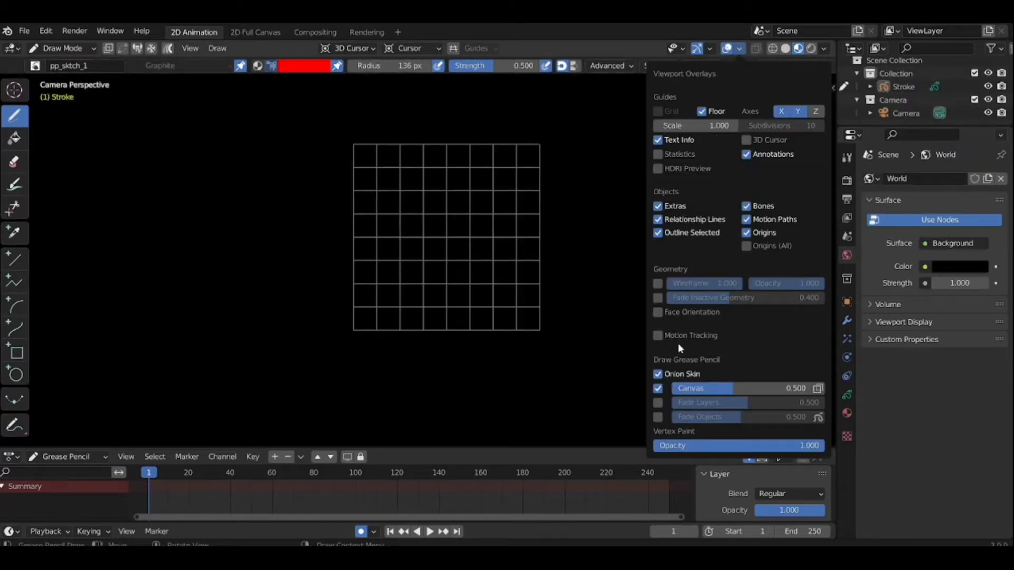
{"action": "left_click", "coordinate": [658, 389]}
{"action": "left_click", "coordinate": [659, 390]}
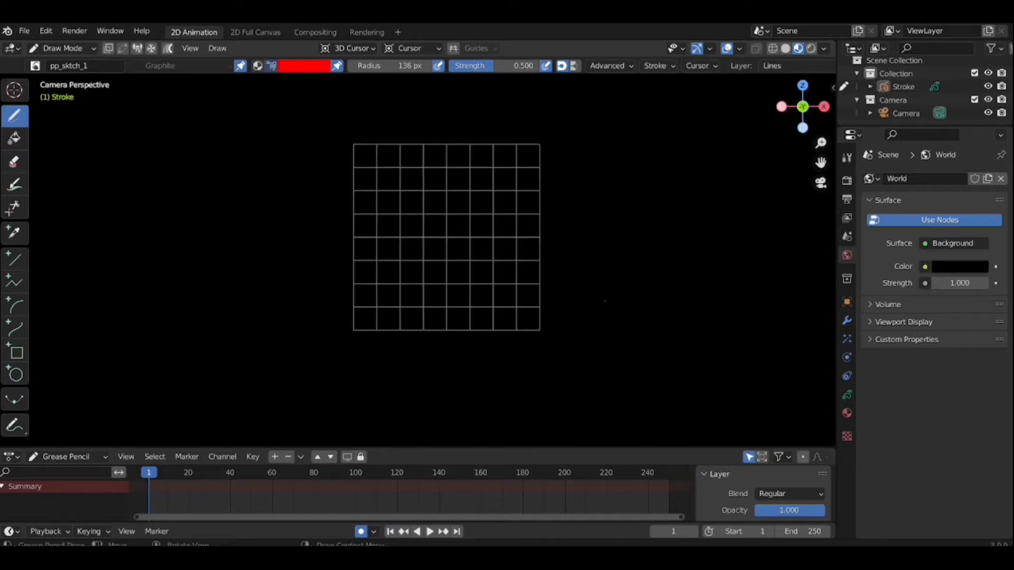
- Turn off the floor grid and the X and Y axis lines in the viewport overlays
{"action": "left_click", "coordinate": [740, 49]}
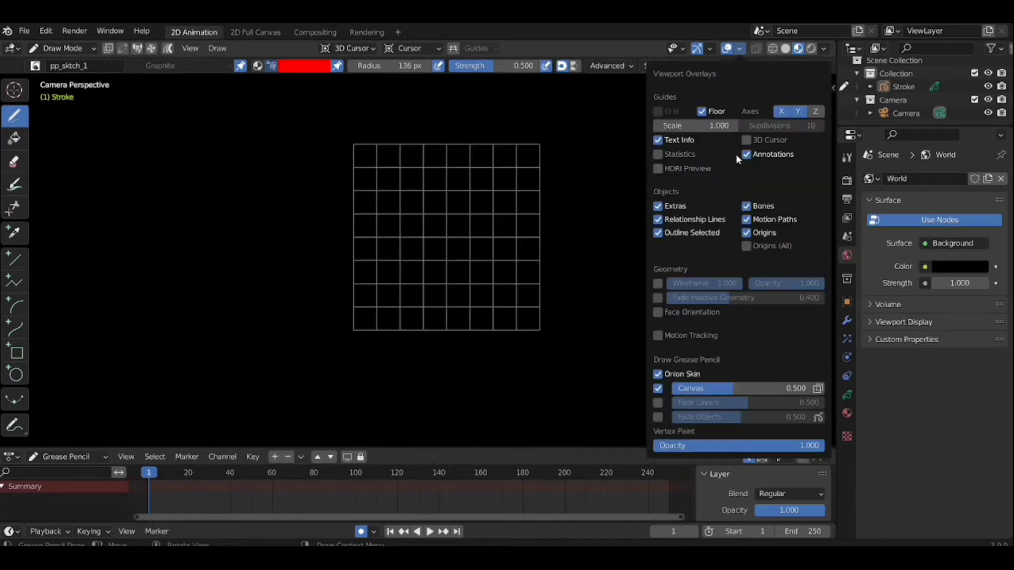
{"action": "left_click", "coordinate": [702, 111]}
{"action": "middle_click_drag", "start_coordinate": [549, 183], "coordinate": [545, 225]}
{"action": "left_click", "coordinate": [739, 49]}
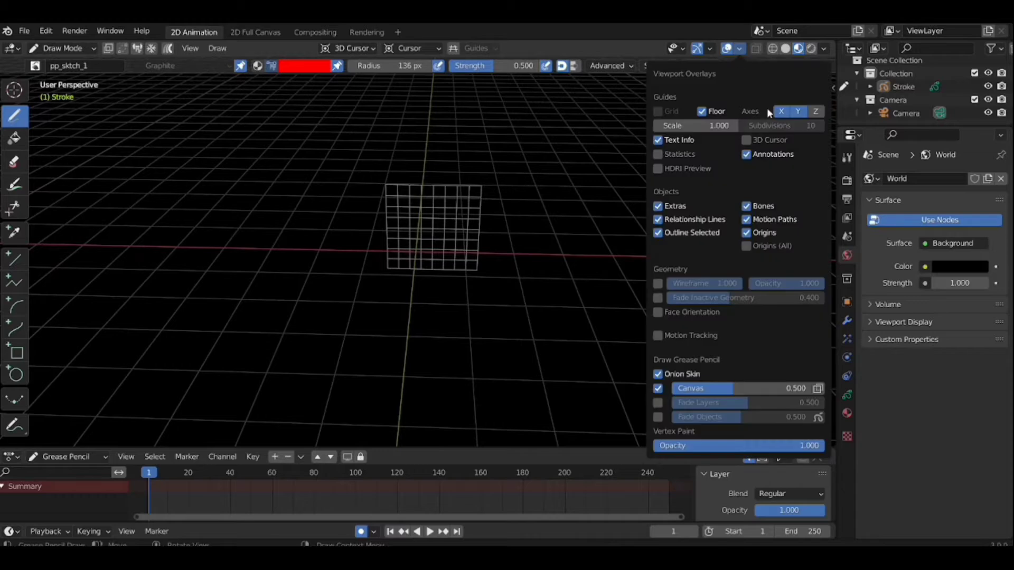
{"action": "left_click", "coordinate": [702, 112]}
{"action": "left_click", "coordinate": [740, 49]}
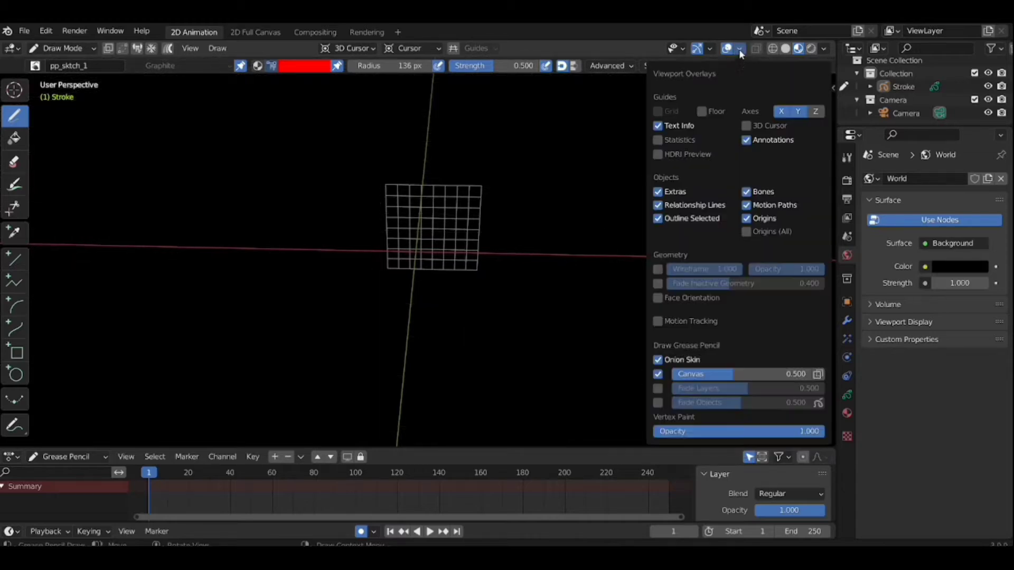
{"action": "left_click", "coordinate": [780, 112]}
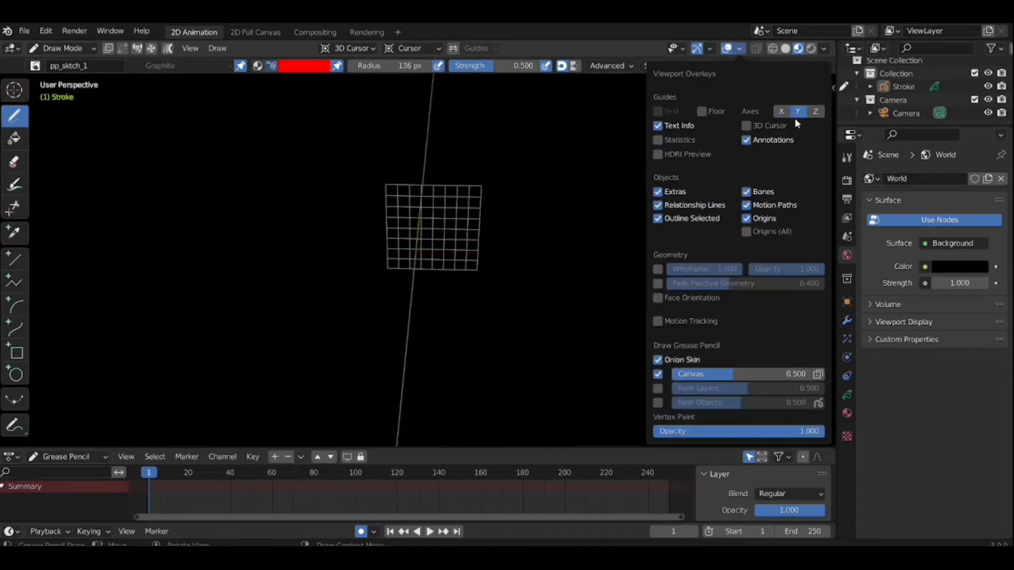
{"action": "left_click", "coordinate": [798, 112]}
- Hide the Camera object in the viewport and return to looking through the camera
{"action": "middle_click_drag", "start_coordinate": [572, 183], "coordinate": [540, 188]}
{"action": "mouse_move", "coordinate": [528, 239]}
{"action": "middle_mouse_down"}
{"action": "mouse_move", "coordinate": [552, 217]}
{"action": "mouse_move", "coordinate": [566, 255]}
{"action": "mouse_move", "coordinate": [576, 200]}
{"action": "middle_mouse_up"}
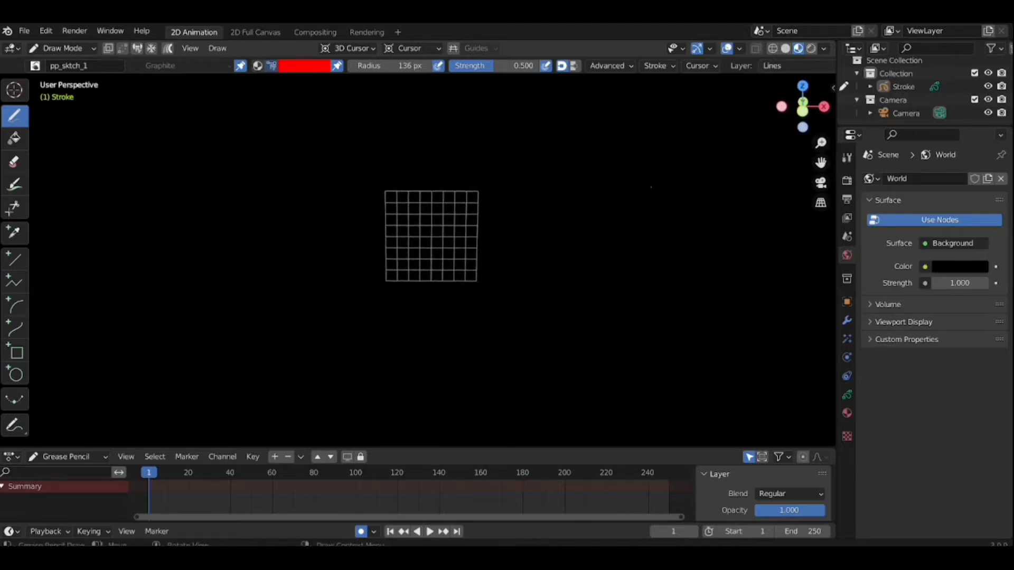
{"action": "left_click", "coordinate": [989, 114]}
{"action": "key", "text": "KP_0"}
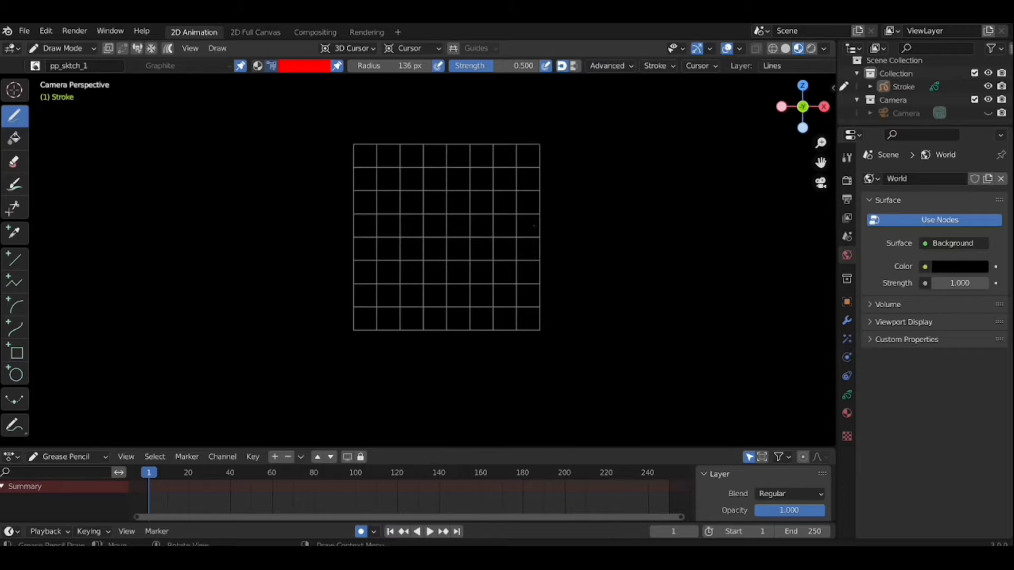
- Paint a dark reddish-brown base over the upper part of the camera frame with the Marker Chisel brush
{"action": "left_click", "coordinate": [34, 65]}
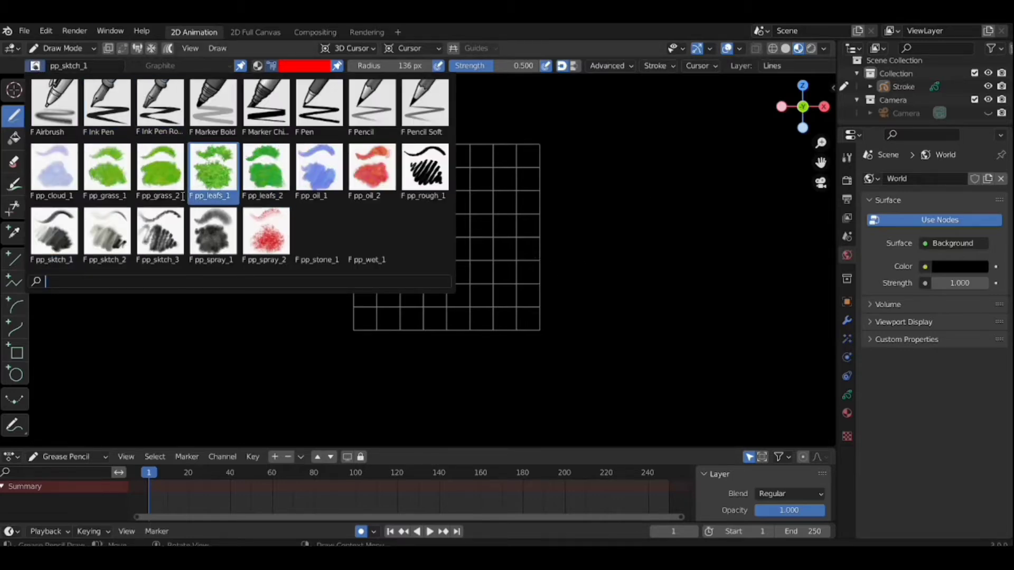
{"action": "left_click_drag", "start_coordinate": [335, 208], "coordinate": [441, 175]}
{"action": "left_click_drag", "start_coordinate": [391, 222], "coordinate": [443, 197]}
{"action": "mouse_move", "coordinate": [153, 376]}
{"action": "left_mouse_down"}
{"action": "mouse_move", "coordinate": [814, 381]}
{"action": "mouse_move", "coordinate": [793, 120]}
{"action": "mouse_move", "coordinate": [380, 89]}
{"action": "mouse_move", "coordinate": [182, 87]}
{"action": "mouse_move", "coordinate": [120, 376]}
{"action": "left_mouse_up"}
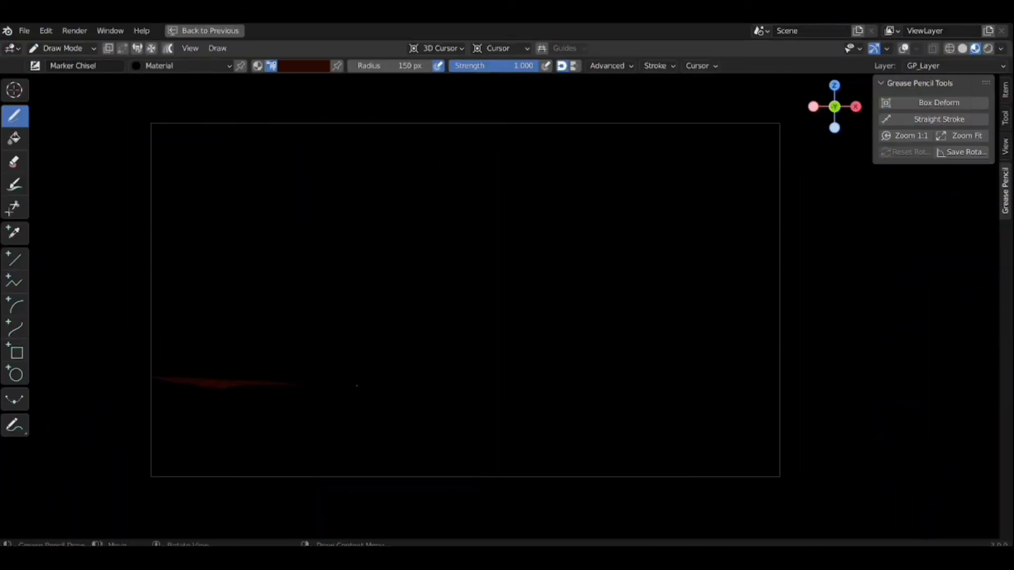
- Shade the backdrop's lower corners in very dark red with the pp_sktch_2 brush at a 500 px radius
{"action": "left_click", "coordinate": [35, 65]}
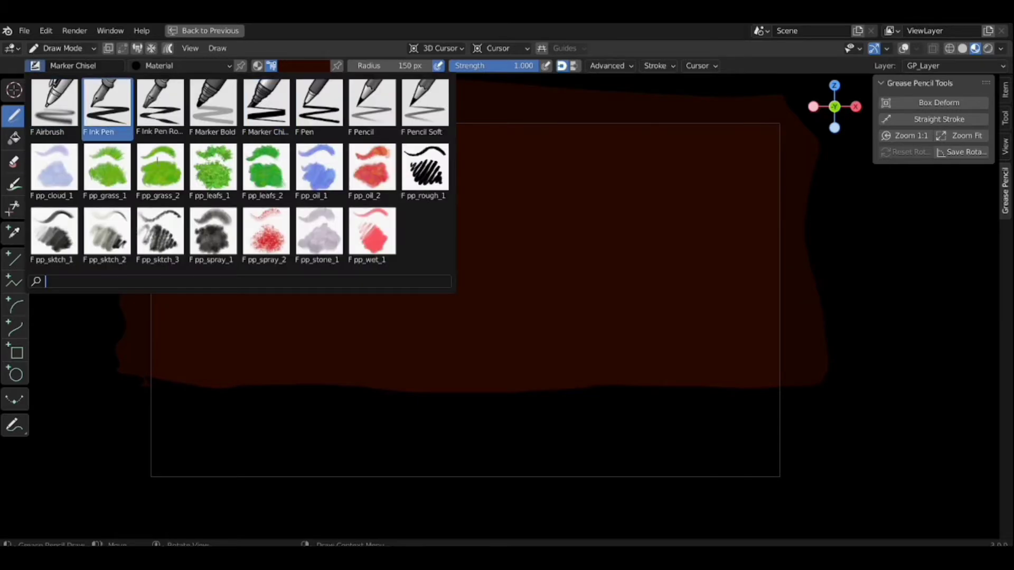
{"action": "left_click", "coordinate": [108, 235]}
{"action": "right_click", "coordinate": [401, 205]}
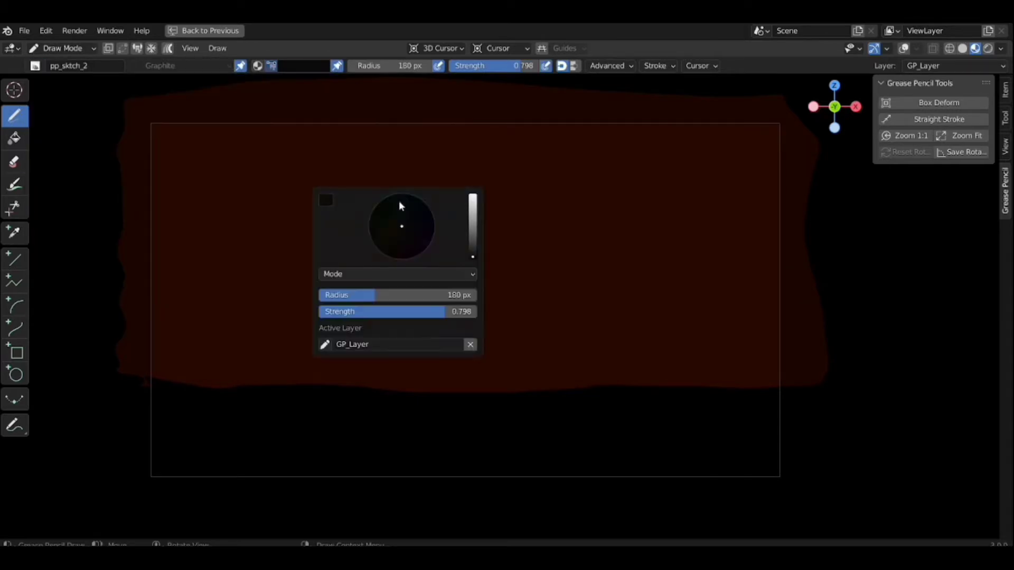
{"action": "left_click_drag", "start_coordinate": [472, 255], "coordinate": [472, 248]}
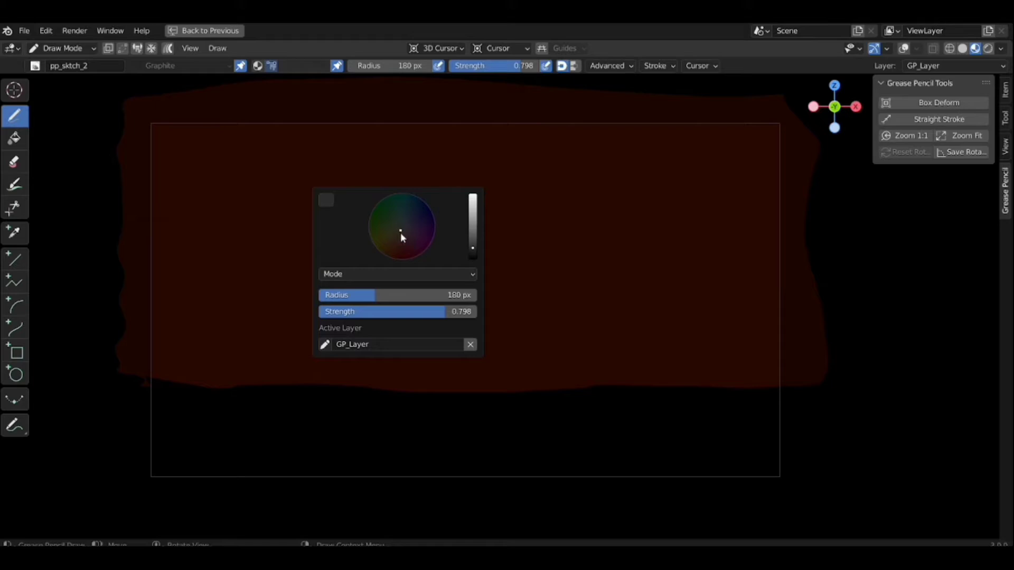
{"action": "left_click_drag", "start_coordinate": [400, 232], "coordinate": [398, 258]}
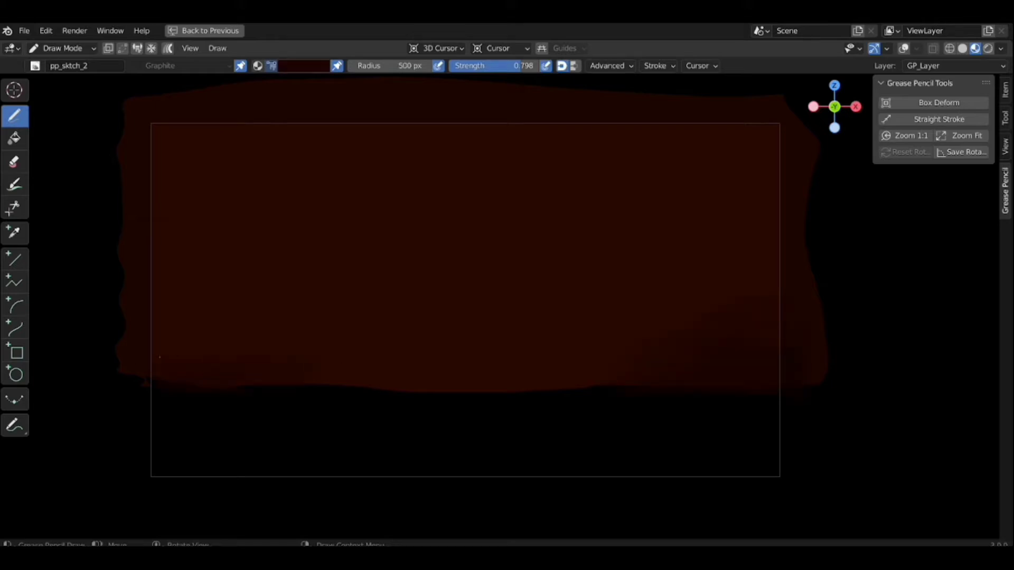
- Move the 3D cursor to Y -2.577 m, in front of the backdrop, and return to the camera view with overlays hidden
{"action": "left_click", "coordinate": [1005, 147]}
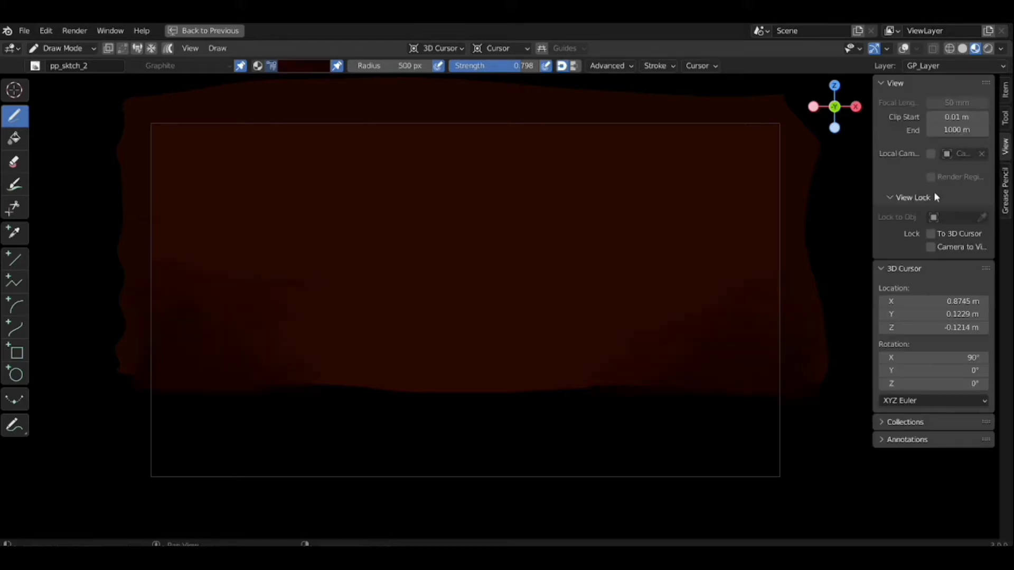
{"action": "mouse_move", "coordinate": [750, 249]}
{"action": "middle_mouse_down"}
{"action": "mouse_move", "coordinate": [726, 269]}
{"action": "mouse_move", "coordinate": [749, 239]}
{"action": "middle_mouse_up"}
{"action": "left_click", "coordinate": [902, 48]}
{"action": "middle_click_drag", "start_coordinate": [623, 301], "coordinate": [439, 312]}
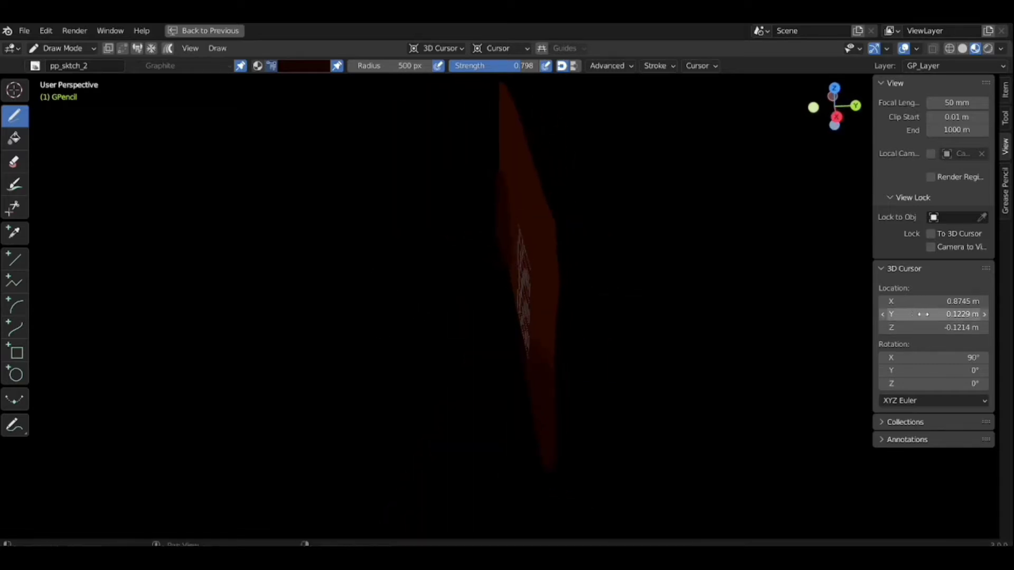
{"action": "left_click_drag", "start_coordinate": [923, 314], "coordinate": [894, 313]}
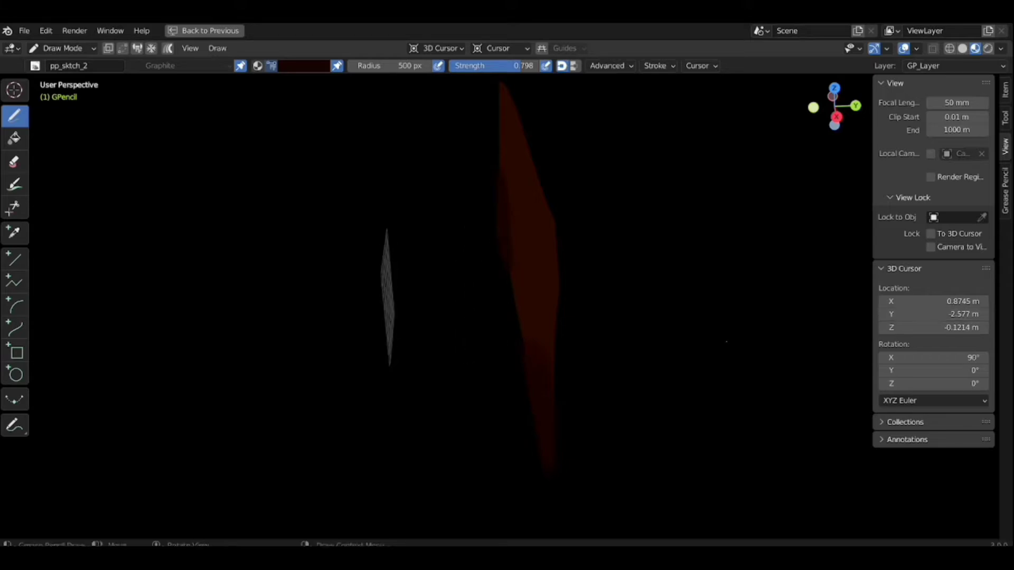
{"action": "key", "text": "KP_0"}
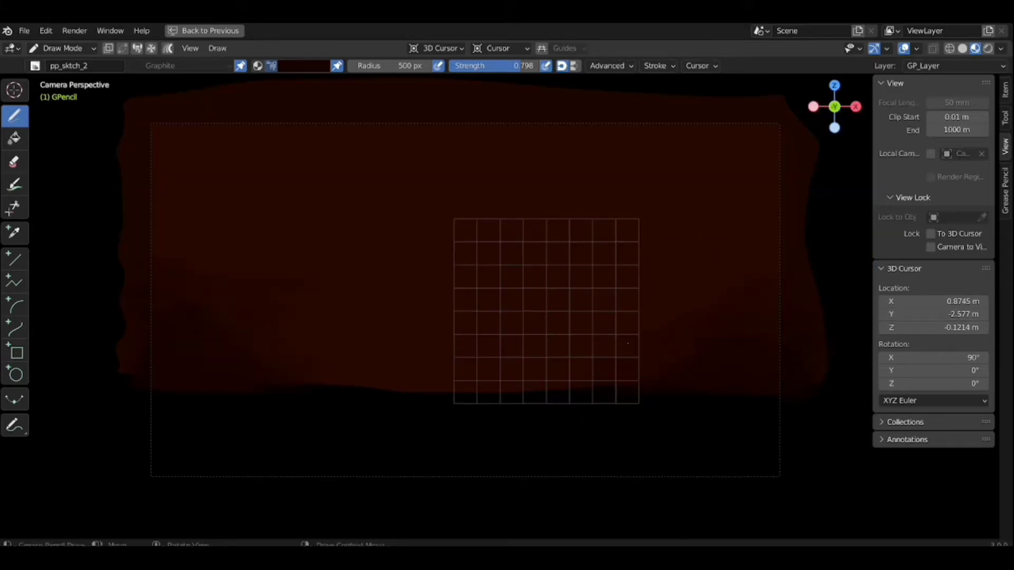
{"action": "left_click", "coordinate": [904, 49]}
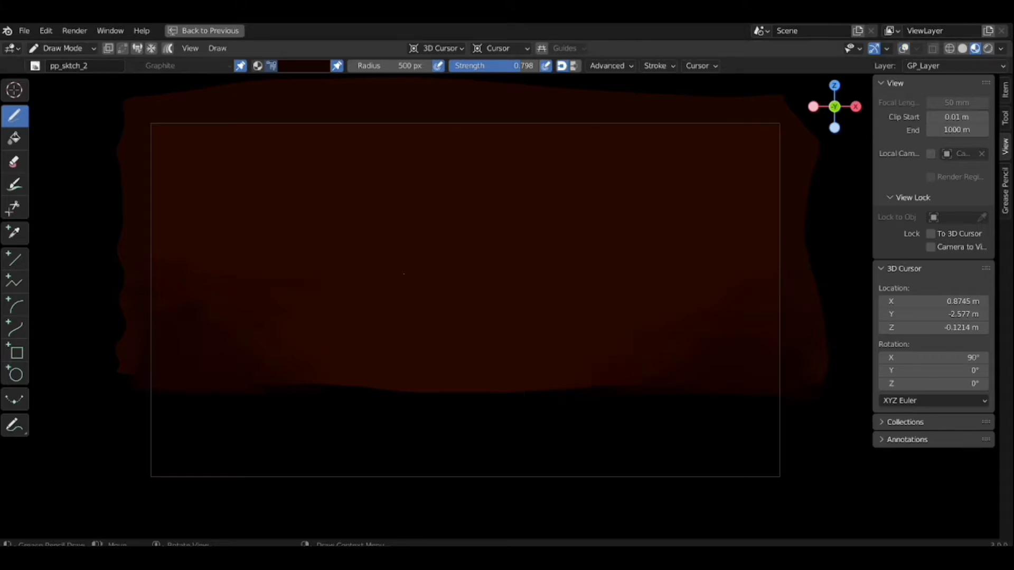
- Change the brush color from the amber palette swatch to a deeper, fully bright orange
{"action": "left_click", "coordinate": [301, 66]}
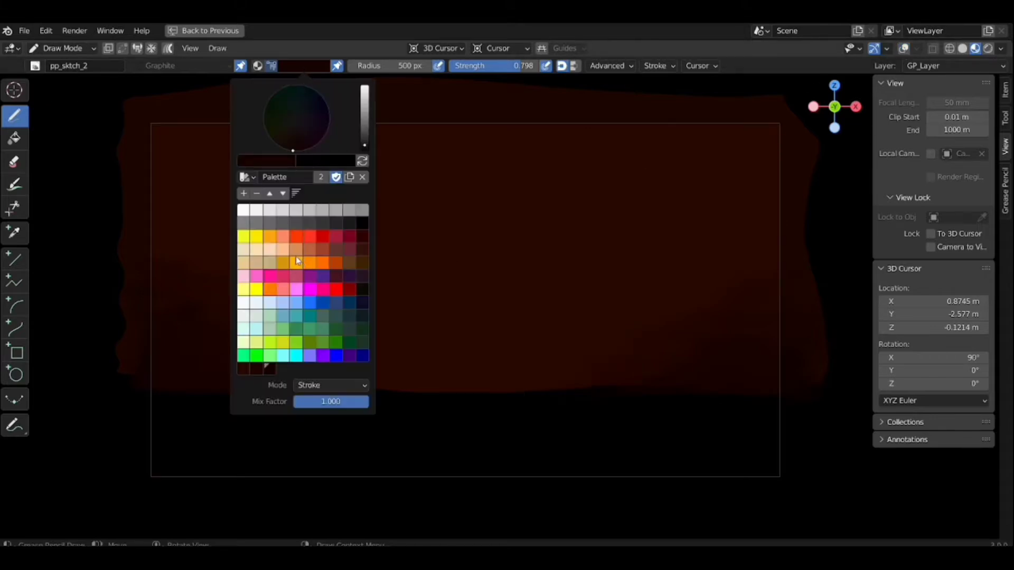
{"action": "left_click_drag", "start_coordinate": [364, 143], "coordinate": [365, 131]}
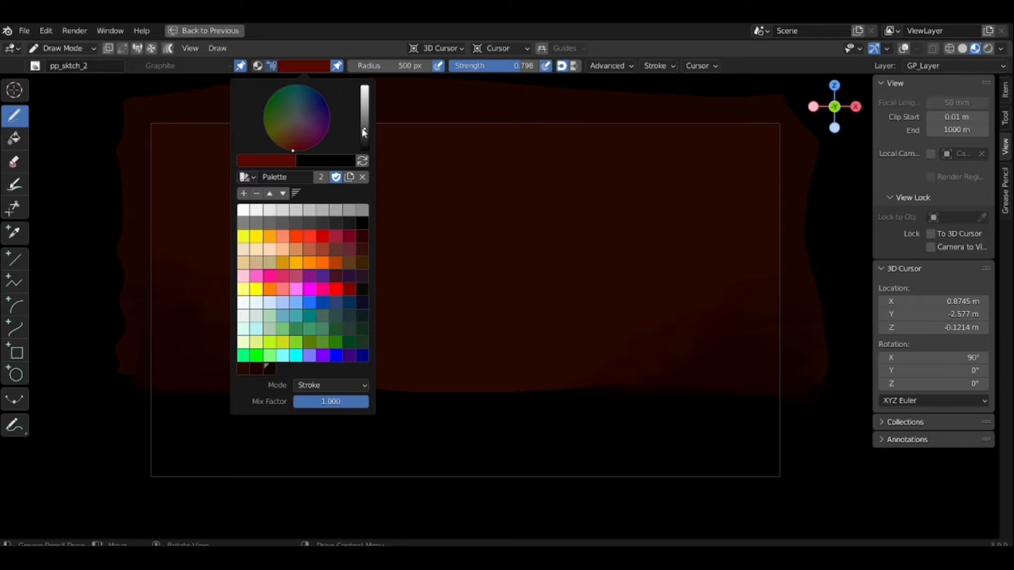
{"action": "left_click", "coordinate": [296, 263]}
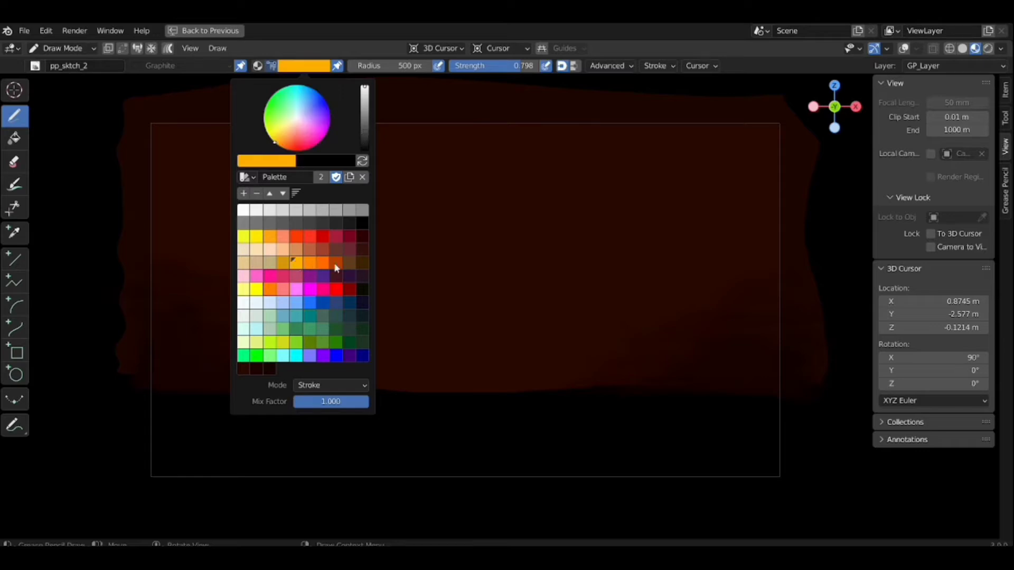
{"action": "left_click", "coordinate": [320, 67]}
{"action": "left_click", "coordinate": [283, 148]}
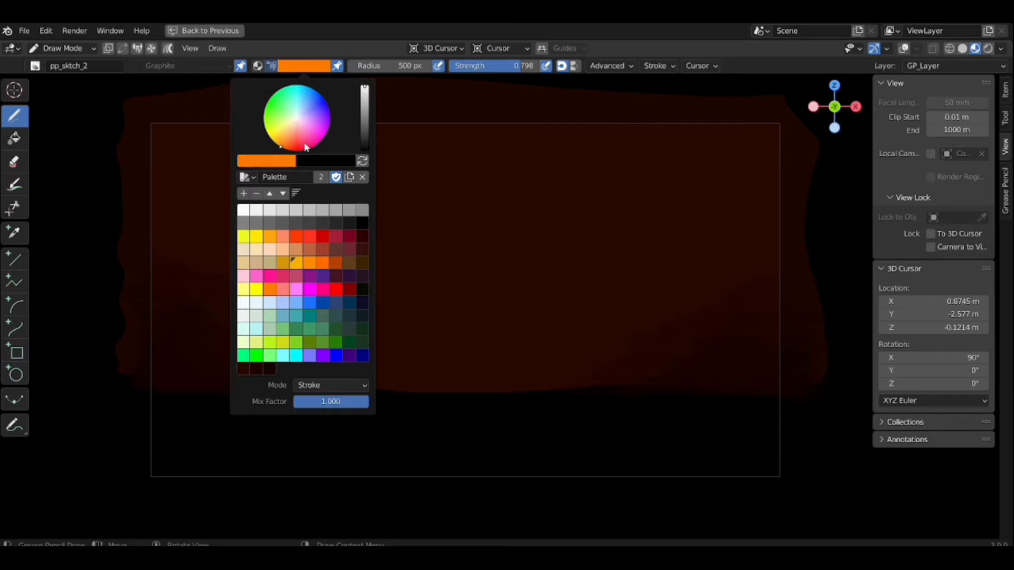
- Paint a wide orange cloud band along the top edge of the camera frame
{"action": "left_click_drag", "start_coordinate": [423, 139], "coordinate": [608, 137]}
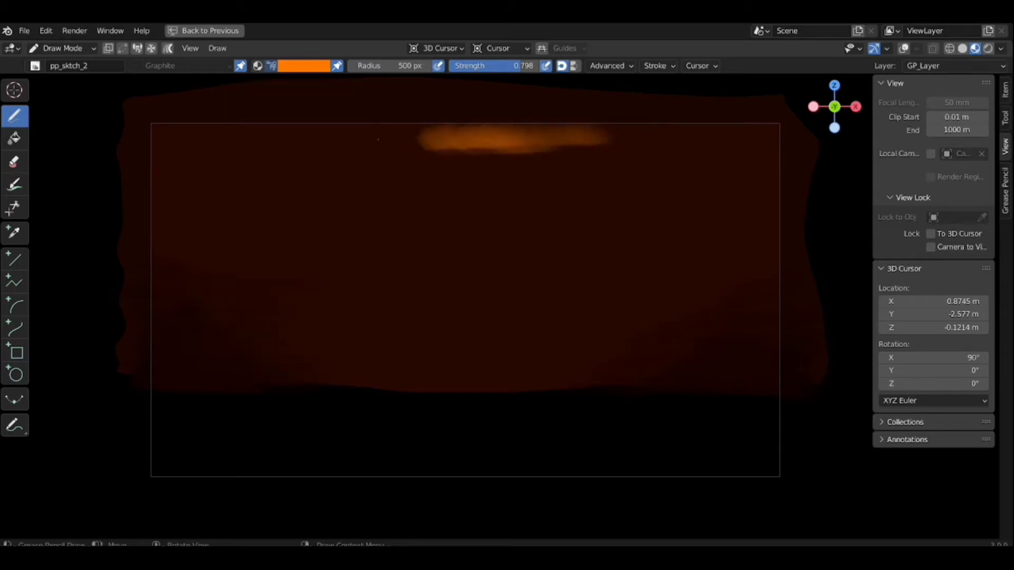
{"action": "left_click_drag", "start_coordinate": [398, 142], "coordinate": [282, 128]}
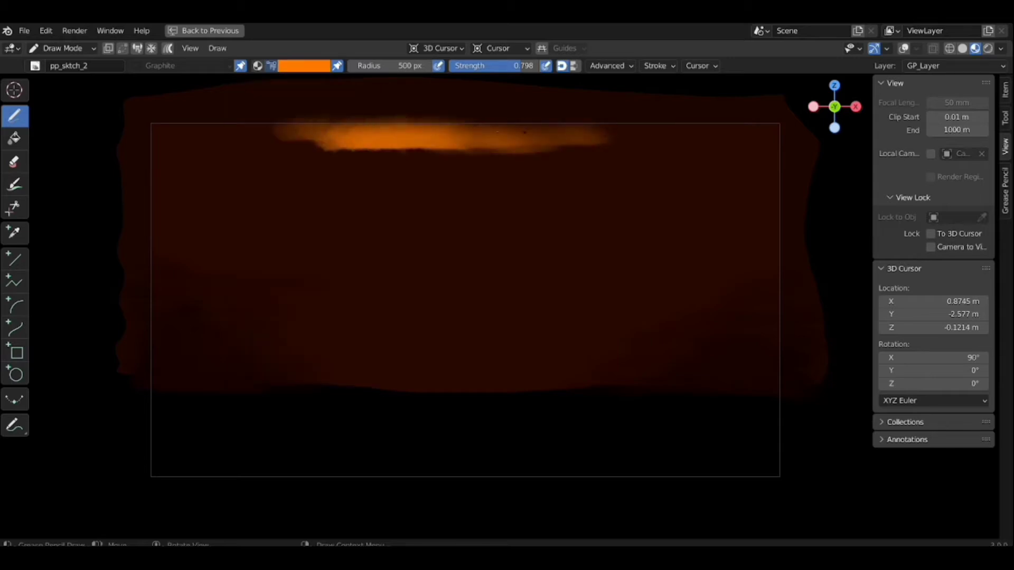
{"action": "mouse_move", "coordinate": [525, 132]}
{"action": "left_mouse_down"}
{"action": "mouse_move", "coordinate": [713, 134]}
{"action": "mouse_move", "coordinate": [630, 148]}
{"action": "left_mouse_up"}
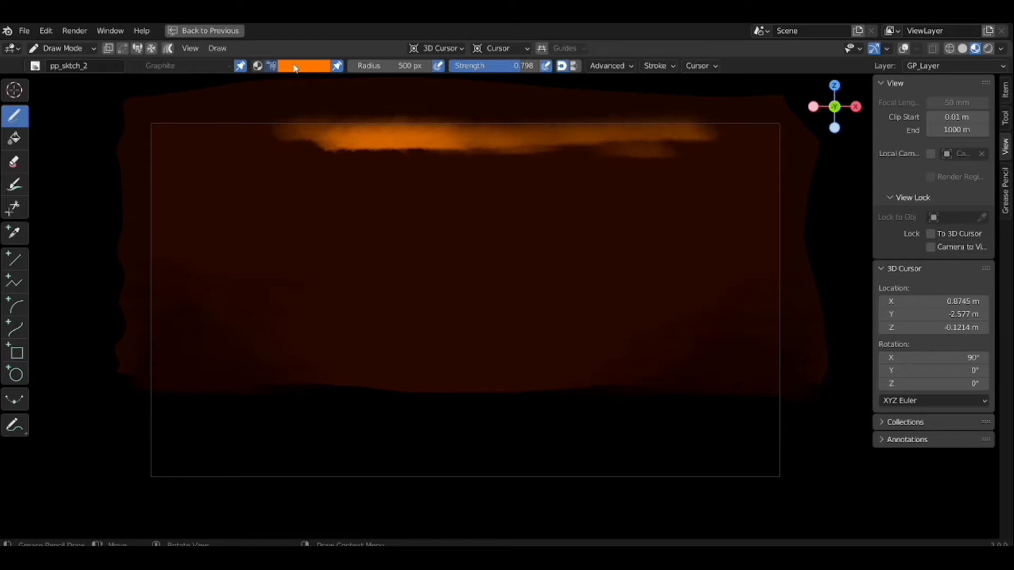
- Extend the cloud band to the frame's upper-left corner and underneath with strokes in progressively darker orange
{"action": "left_click", "coordinate": [295, 67]}
{"action": "mouse_move", "coordinate": [376, 174]}
{"action": "left_mouse_down"}
{"action": "mouse_move", "coordinate": [312, 161]}
{"action": "mouse_move", "coordinate": [401, 157]}
{"action": "mouse_move", "coordinate": [317, 150]}
{"action": "mouse_move", "coordinate": [497, 150]}
{"action": "left_mouse_up"}
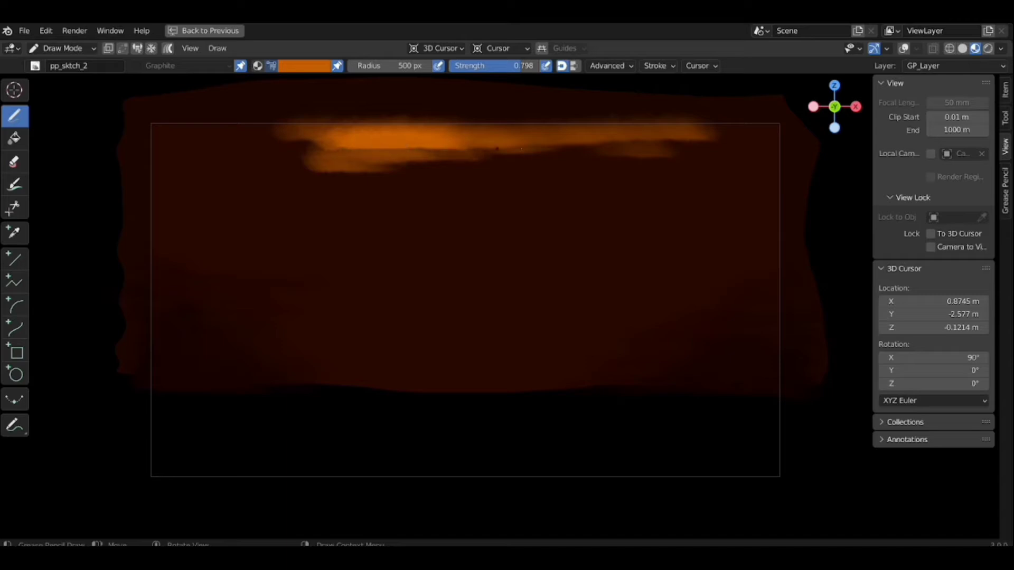
{"action": "left_click_drag", "start_coordinate": [407, 146], "coordinate": [241, 157]}
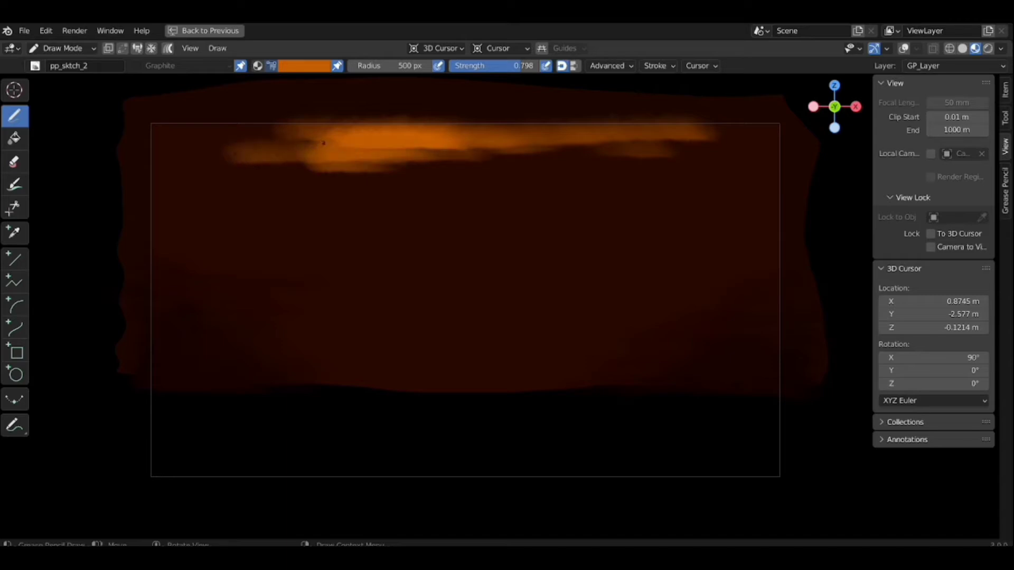
{"action": "left_click_drag", "start_coordinate": [324, 143], "coordinate": [158, 136]}
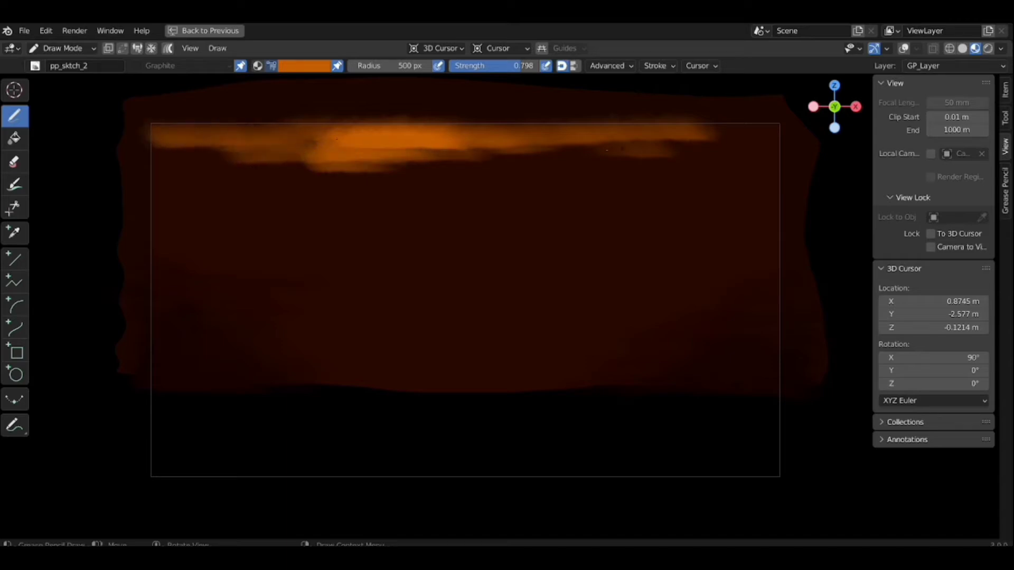
{"action": "left_click", "coordinate": [324, 74]}
{"action": "left_click", "coordinate": [366, 113]}
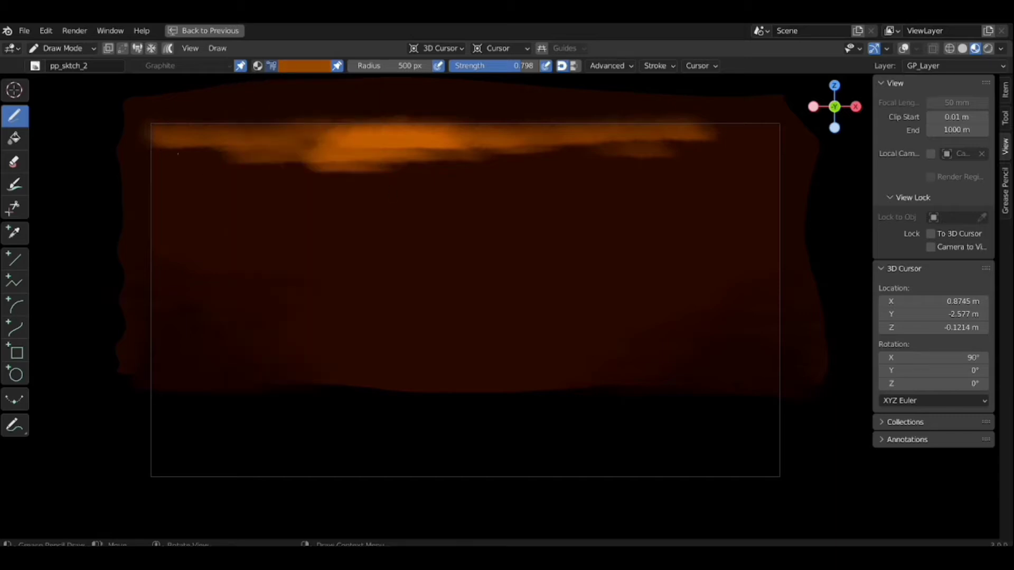
- Paint a small near-white sun disc below the middle of the cloud band at a 199 px radius
{"action": "left_click", "coordinate": [317, 66]}
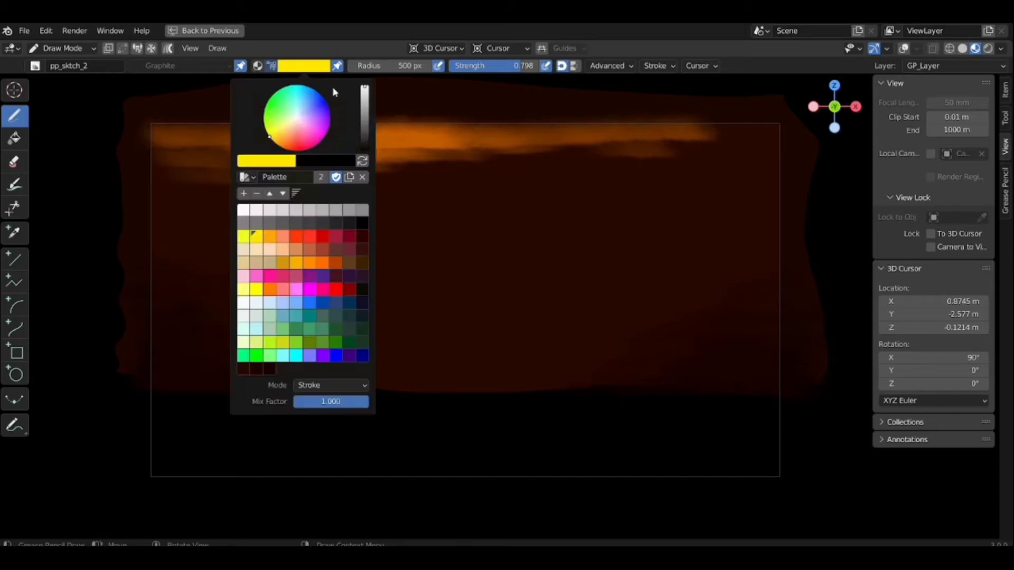
{"action": "left_click", "coordinate": [298, 121]}
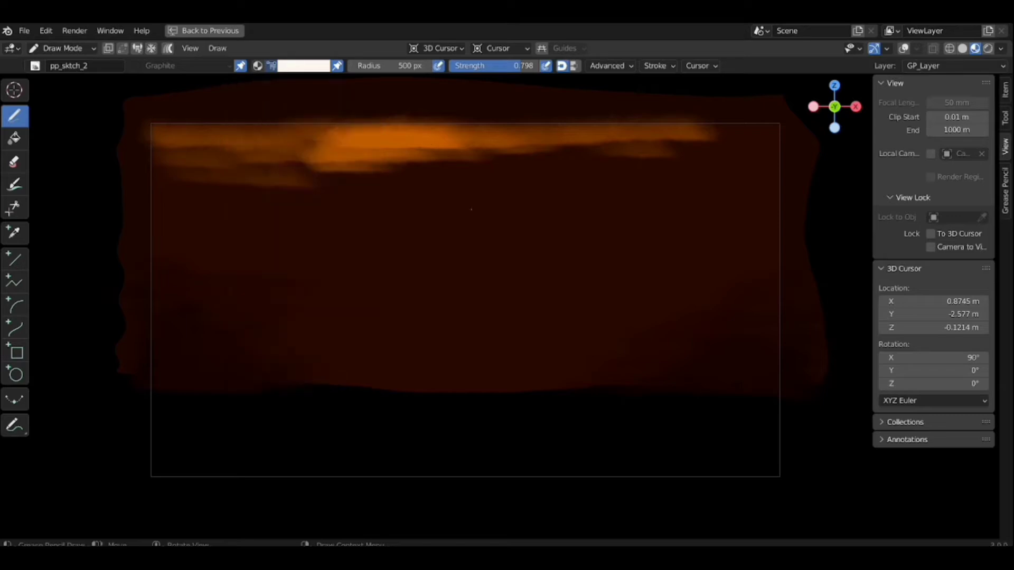
{"action": "left_click_drag", "start_coordinate": [466, 218], "coordinate": [470, 207]}
- Ring the white sun disc with a halo, starting from the palette's bright yellow and shifting the color toward orange
{"action": "left_click", "coordinate": [310, 67]}
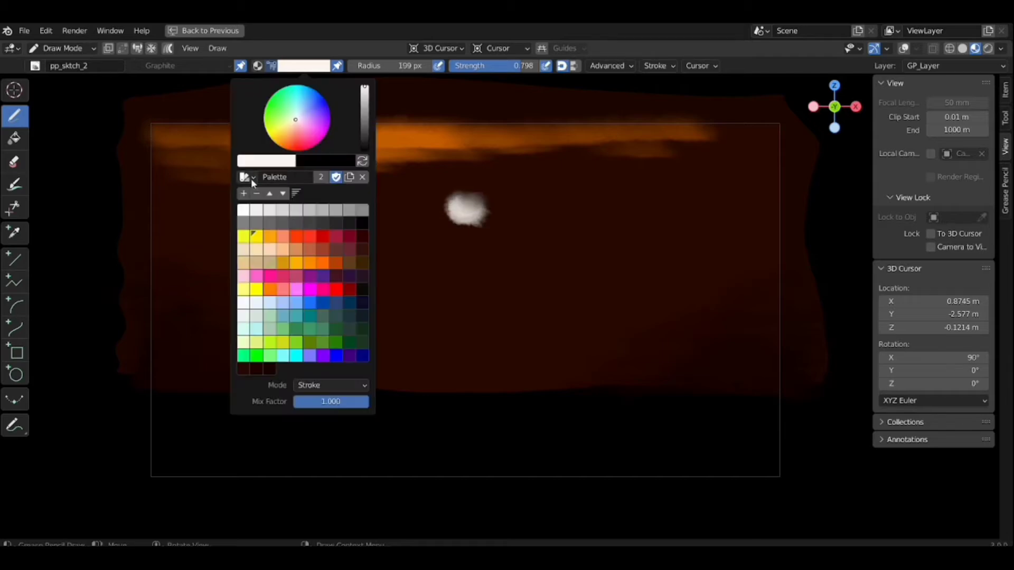
{"action": "left_click", "coordinate": [247, 240]}
{"action": "left_click_drag", "start_coordinate": [447, 196], "coordinate": [456, 230]}
{"action": "left_click", "coordinate": [307, 68]}
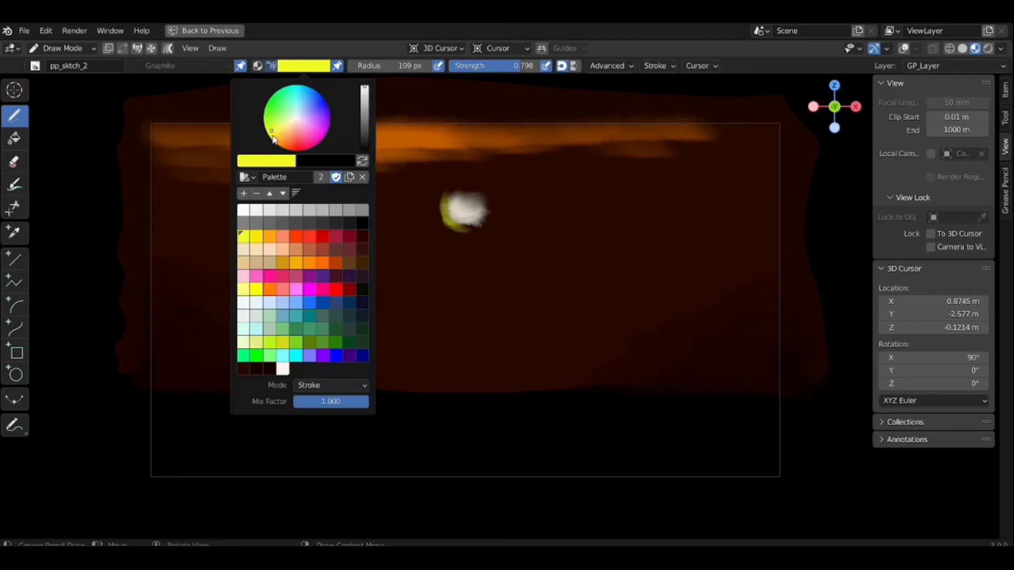
{"action": "left_click", "coordinate": [273, 142]}
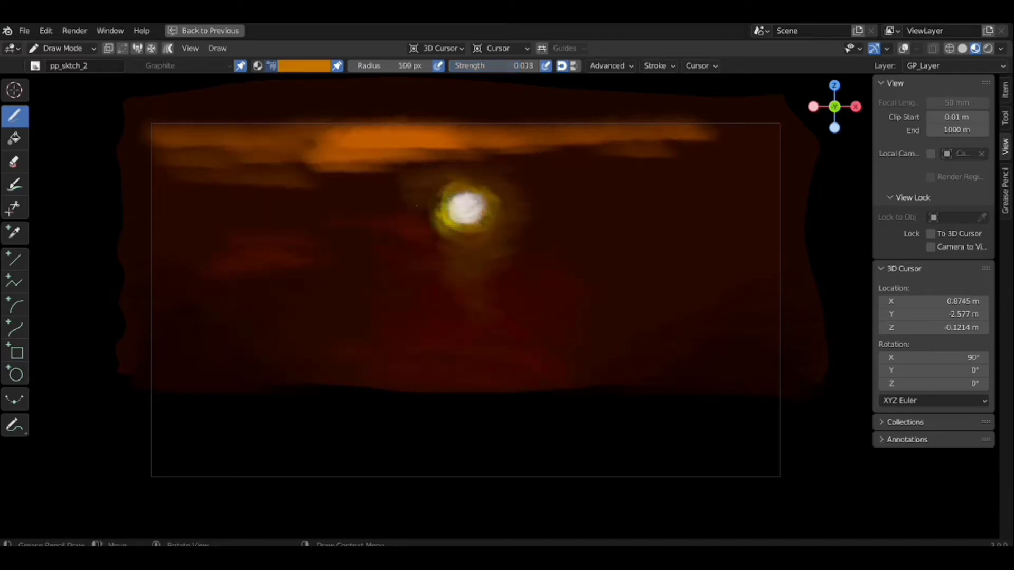
- Blend a soft orange glow around the sun and amber and red haze across the sky with low-strength strokes
{"action": "left_click_drag", "start_coordinate": [429, 235], "coordinate": [421, 201]}
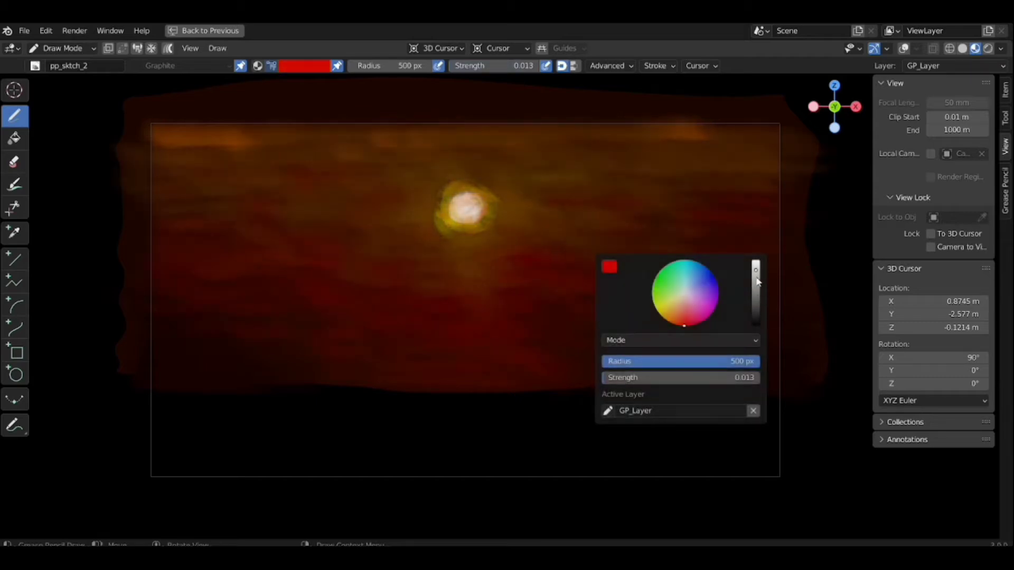
{"action": "left_click_drag", "start_coordinate": [756, 288], "coordinate": [756, 309]}
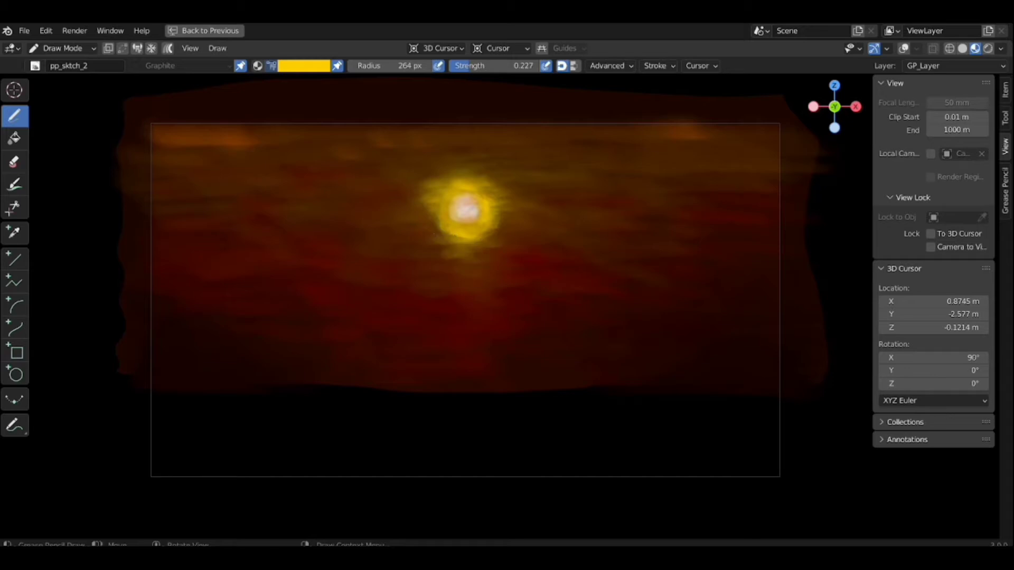
{"action": "left_click_drag", "start_coordinate": [362, 128], "coordinate": [362, 143]}
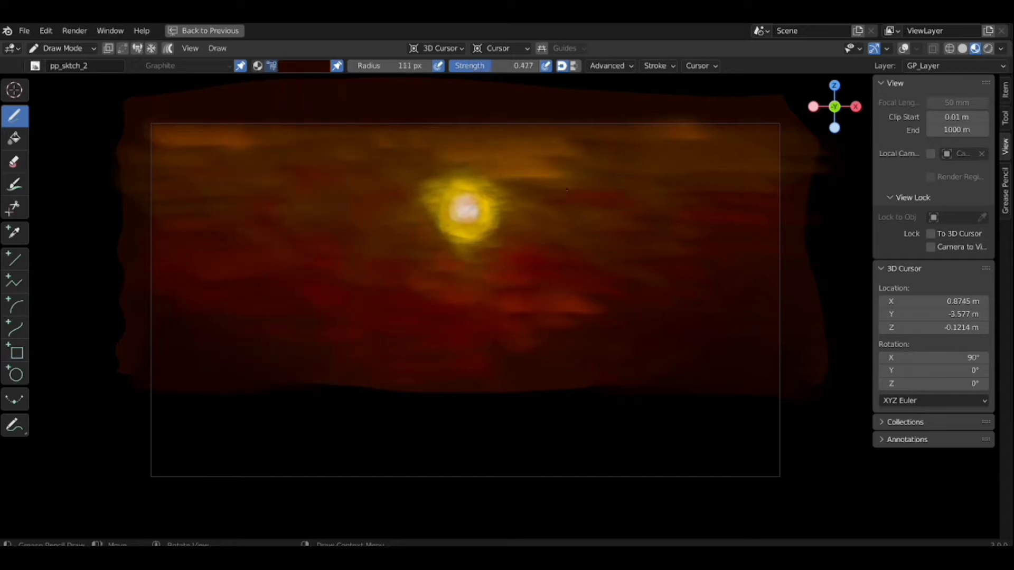
- Add dark cloud streaks beside the sun at cursor depth Y -3.577 m and highlight cloud edges with thin orange and yellow strokes
{"action": "left_click_drag", "start_coordinate": [584, 197], "coordinate": [660, 190]}
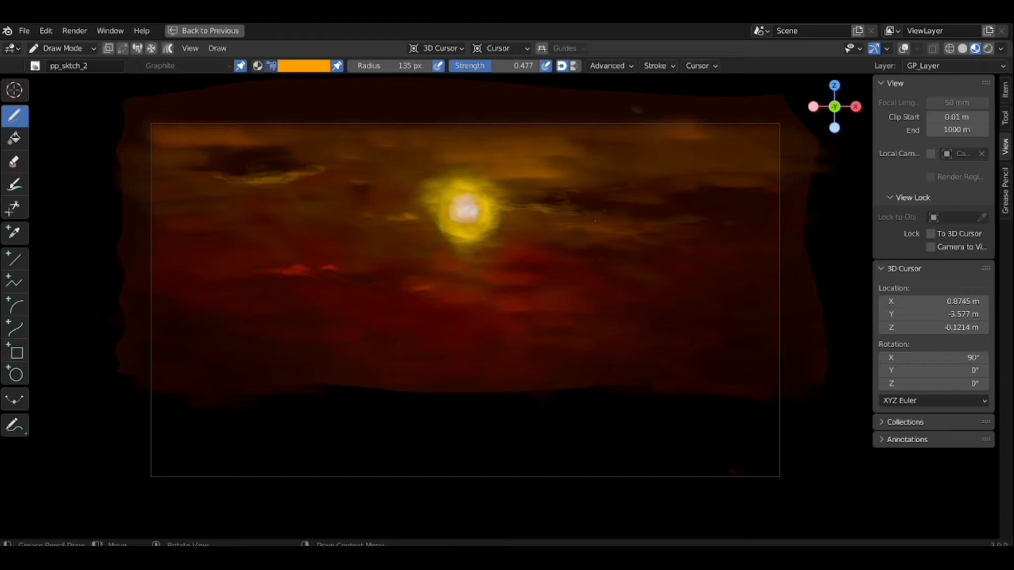
{"action": "mouse_move", "coordinate": [572, 233]}
{"action": "left_mouse_down"}
{"action": "mouse_move", "coordinate": [638, 235]}
{"action": "mouse_move", "coordinate": [621, 220]}
{"action": "left_mouse_up"}
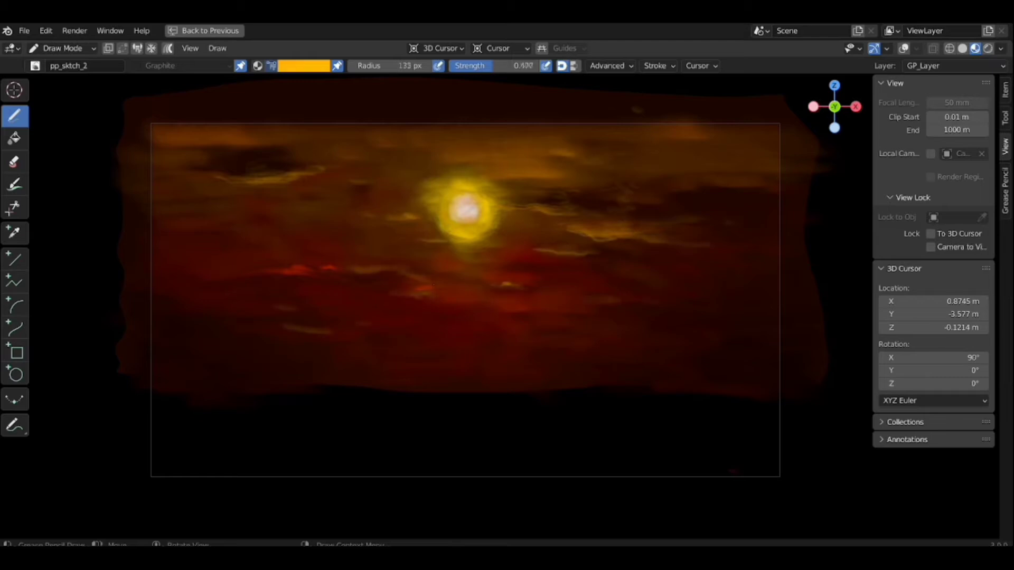
{"action": "left_click_drag", "start_coordinate": [607, 240], "coordinate": [501, 285]}
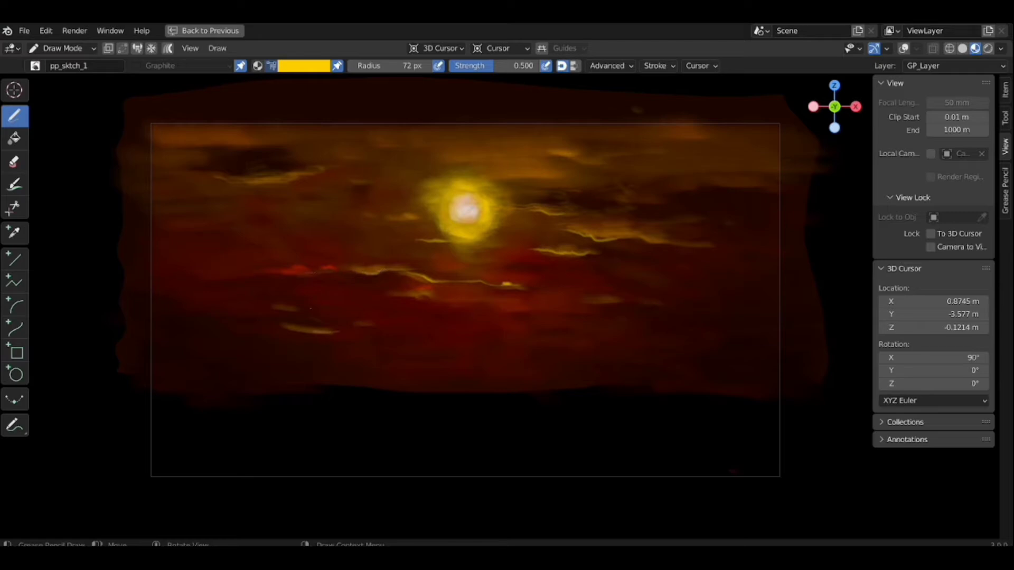
- Paint dark brown water across the lower part of the camera frame with pp_sktch_1 at a 445 px radius and 0.500 strength
{"action": "left_click_drag", "start_coordinate": [160, 405], "coordinate": [665, 409]}
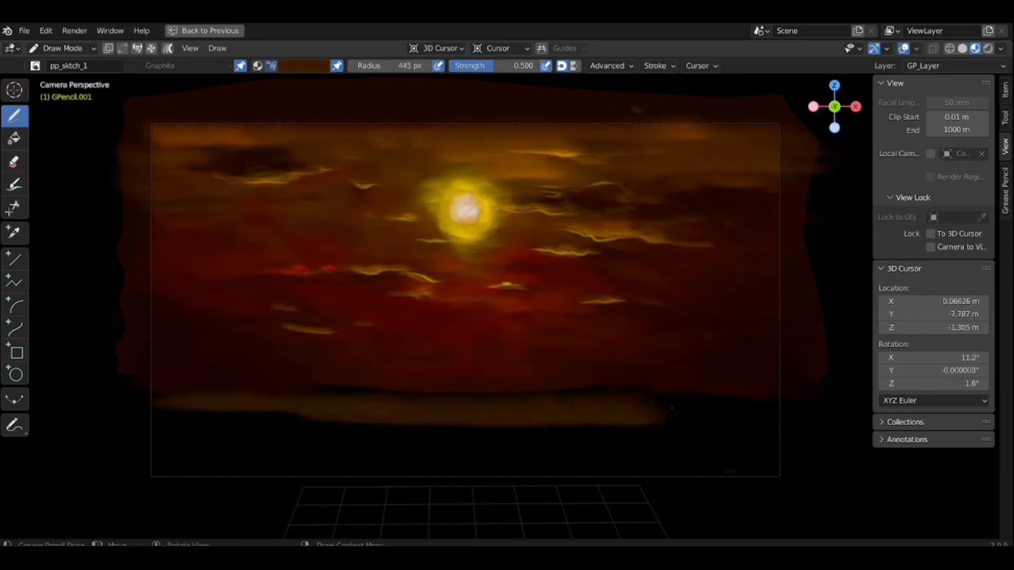
{"action": "left_click_drag", "start_coordinate": [782, 406], "coordinate": [491, 402]}
{"action": "left_click_drag", "start_coordinate": [164, 435], "coordinate": [692, 442]}
{"action": "left_click_drag", "start_coordinate": [246, 489], "coordinate": [845, 480]}
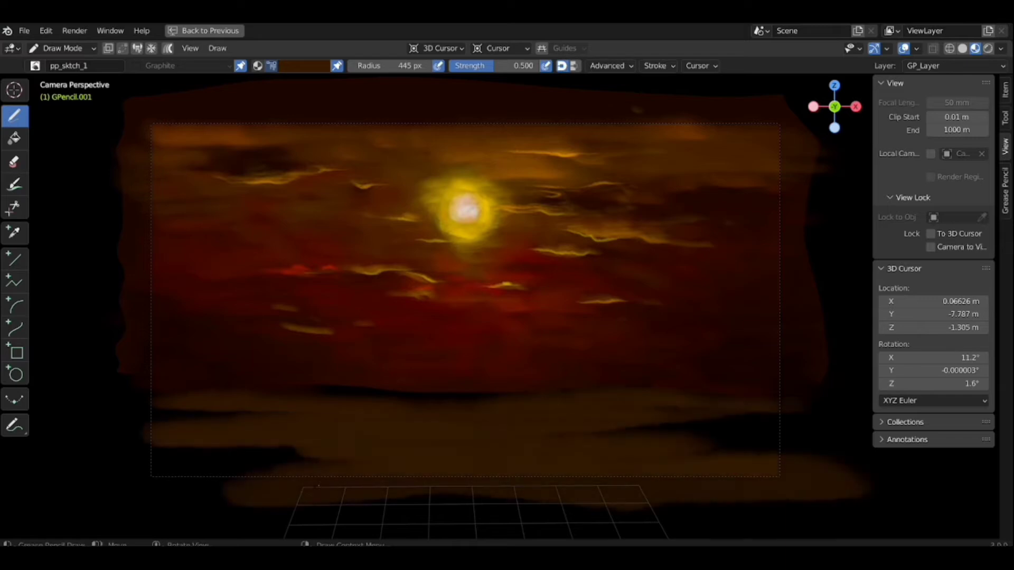
{"action": "left_click_drag", "start_coordinate": [301, 470], "coordinate": [122, 481]}
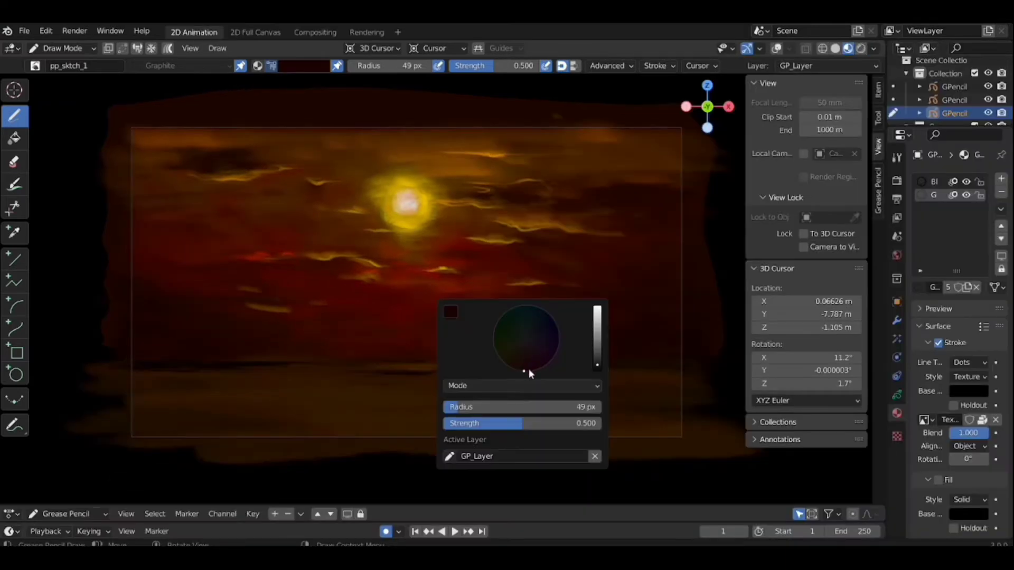
- Brighten the brush color to a vivid red and shift its hue toward orange, keeping the 49 px radius
{"action": "left_click_drag", "start_coordinate": [596, 356], "coordinate": [597, 326]}
{"action": "left_click", "coordinate": [521, 368]}
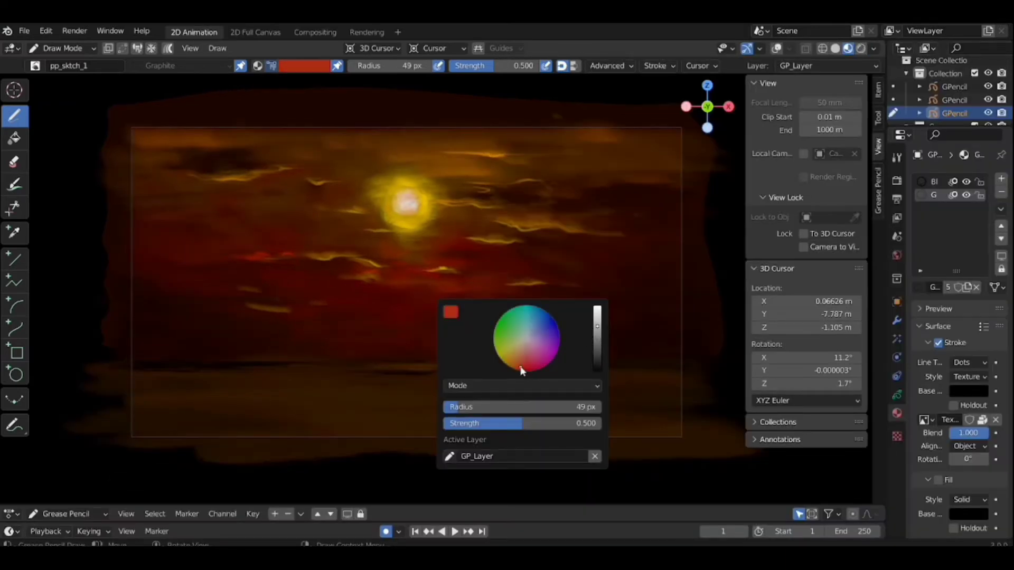
{"action": "left_click", "coordinate": [511, 368]}
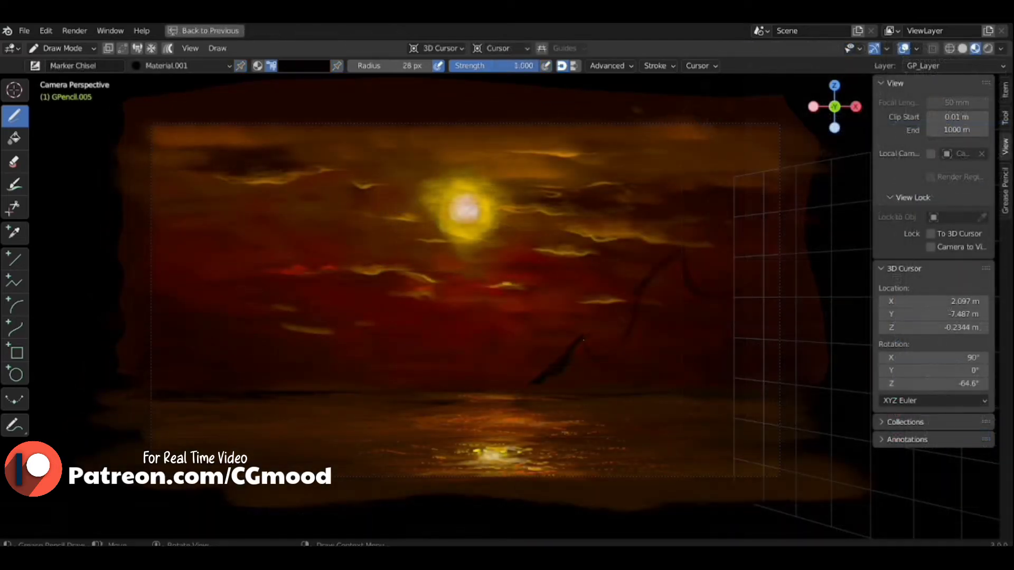
- Draw a black rock arch silhouette with supporting pillars on the right of the sea using Marker Chisel at 28 px radius
{"action": "mouse_move", "coordinate": [573, 358]}
{"action": "left_mouse_down"}
{"action": "mouse_move", "coordinate": [595, 357]}
{"action": "mouse_move", "coordinate": [639, 285]}
{"action": "left_mouse_up"}
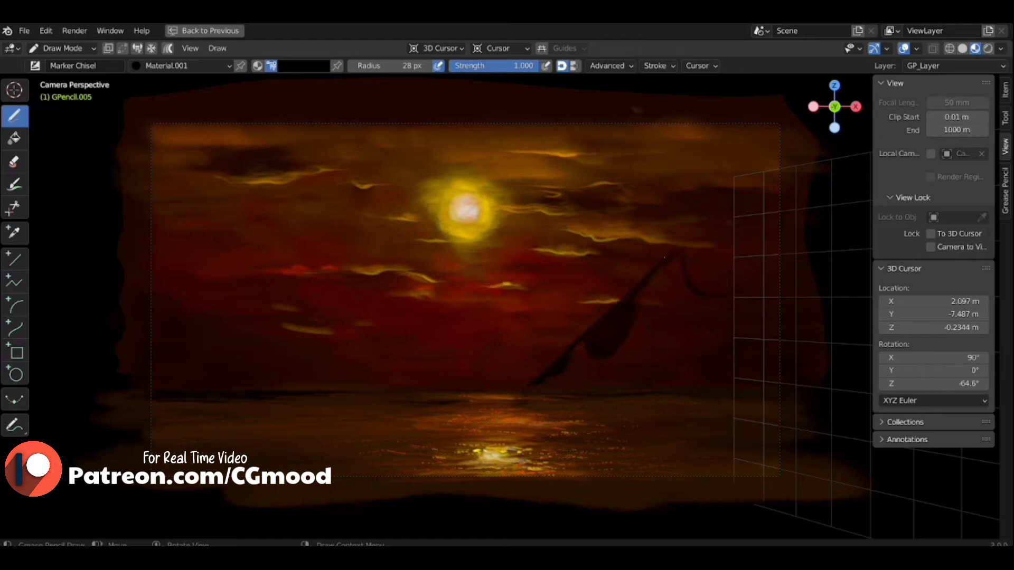
{"action": "mouse_move", "coordinate": [684, 257]}
{"action": "left_mouse_down"}
{"action": "mouse_move", "coordinate": [689, 285]}
{"action": "mouse_move", "coordinate": [705, 297]}
{"action": "mouse_move", "coordinate": [735, 283]}
{"action": "mouse_move", "coordinate": [792, 226]}
{"action": "mouse_move", "coordinate": [784, 310]}
{"action": "left_mouse_up"}
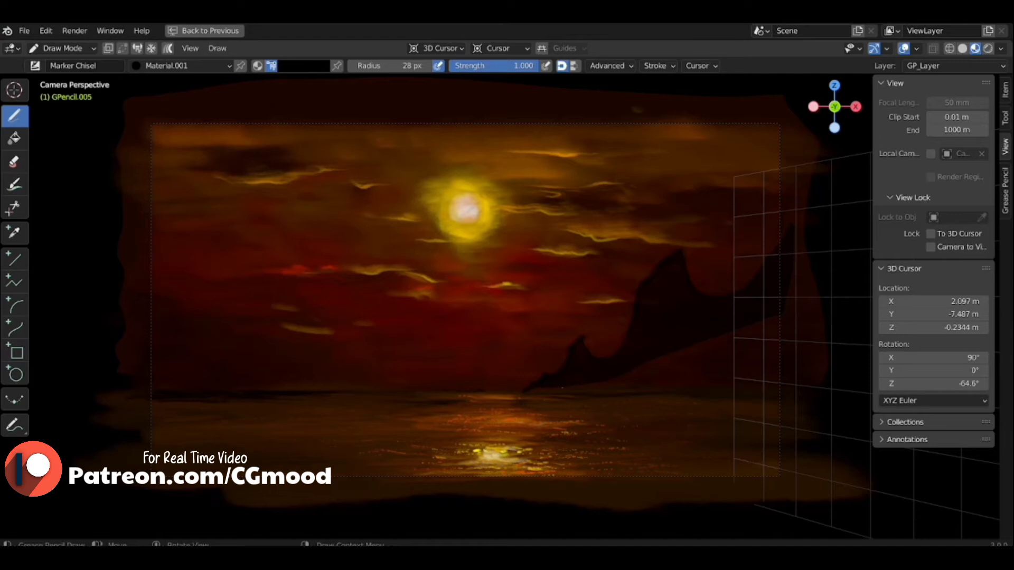
{"action": "left_click_drag", "start_coordinate": [521, 393], "coordinate": [558, 387]}
{"action": "left_click_drag", "start_coordinate": [745, 448], "coordinate": [814, 365]}
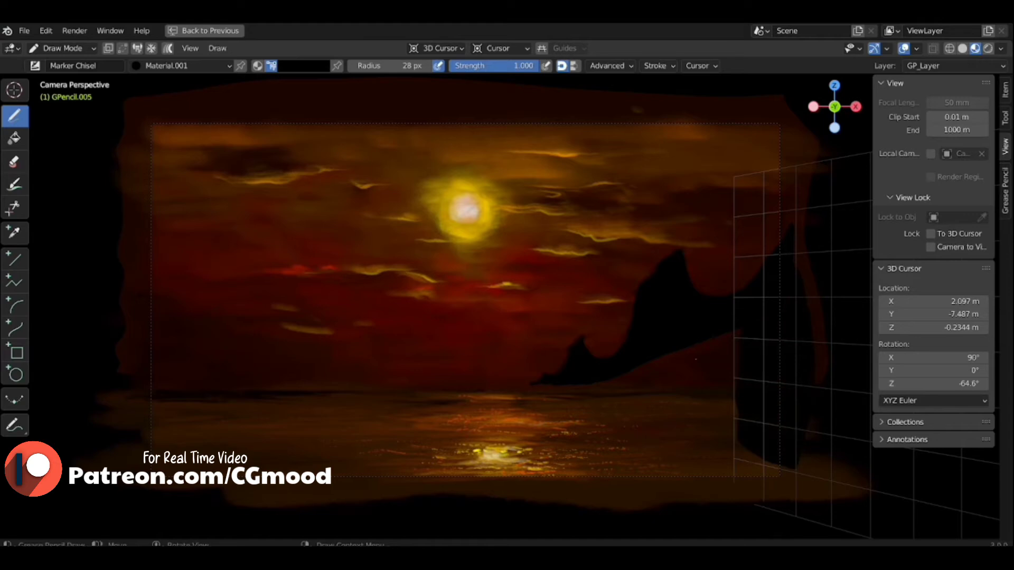
{"action": "mouse_move", "coordinate": [694, 438]}
{"action": "left_mouse_down"}
{"action": "mouse_move", "coordinate": [662, 425]}
{"action": "mouse_move", "coordinate": [665, 384]}
{"action": "mouse_move", "coordinate": [689, 329]}
{"action": "left_mouse_up"}
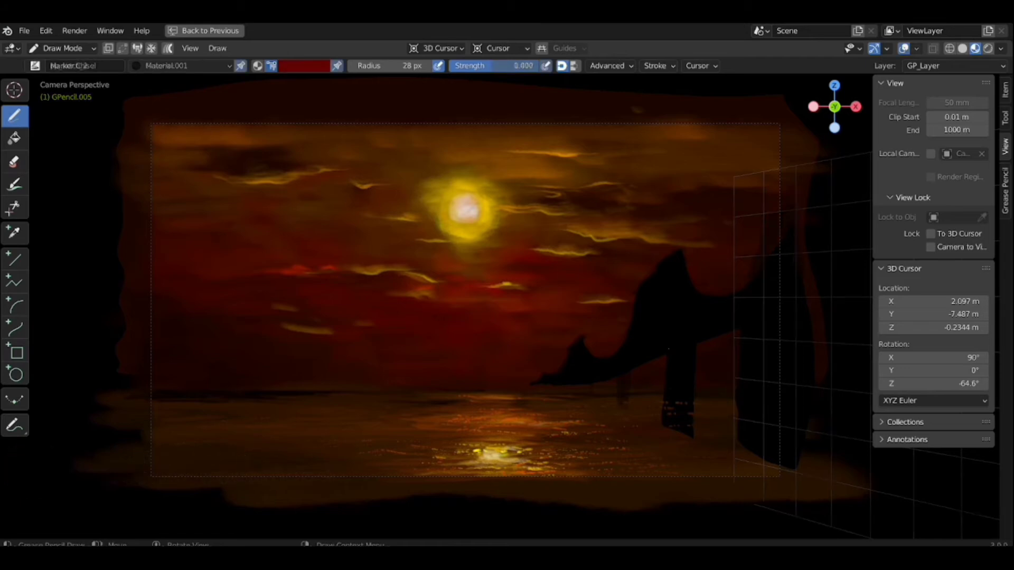
- Paint a darkened orange-red rim light on the rocks' sun-facing edges with pp_sktch_2 at 78 px radius and 0.477 strength
{"action": "right_click", "coordinate": [653, 272]}
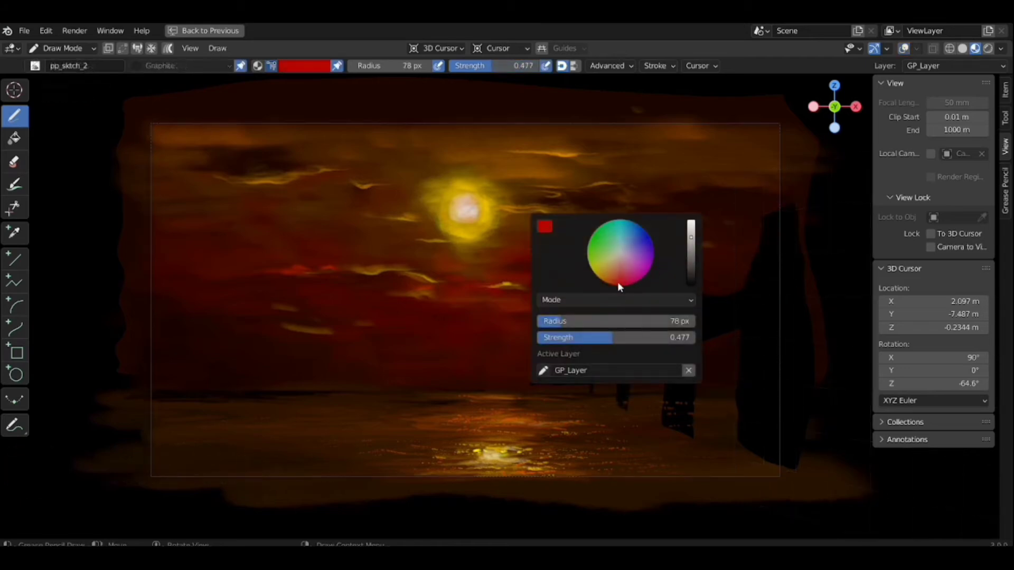
{"action": "left_click_drag", "start_coordinate": [618, 283], "coordinate": [612, 287]}
{"action": "left_click_drag", "start_coordinate": [693, 236], "coordinate": [692, 250]}
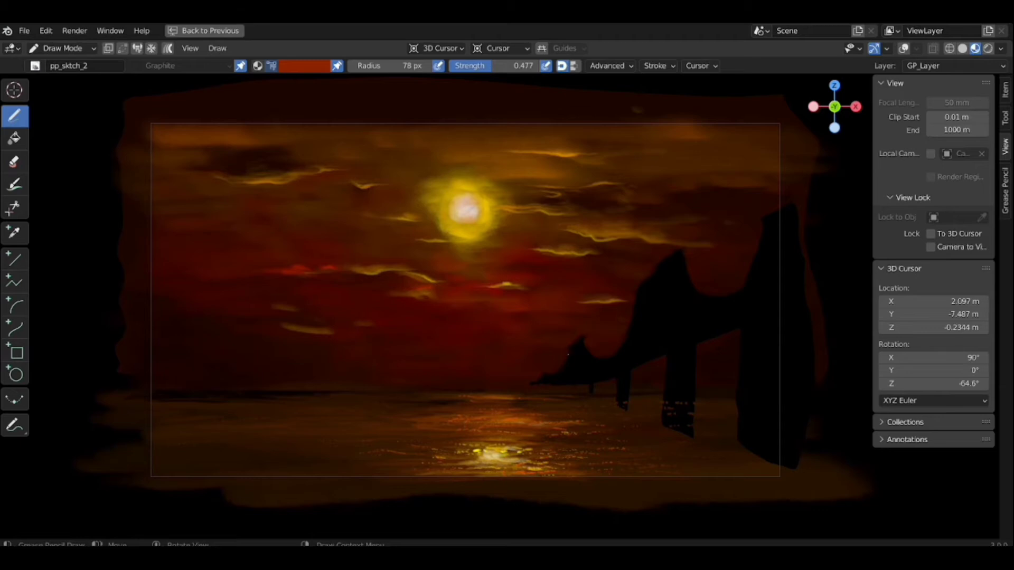
{"action": "left_click_drag", "start_coordinate": [638, 292], "coordinate": [618, 356]}
{"action": "left_click_drag", "start_coordinate": [636, 316], "coordinate": [620, 354]}
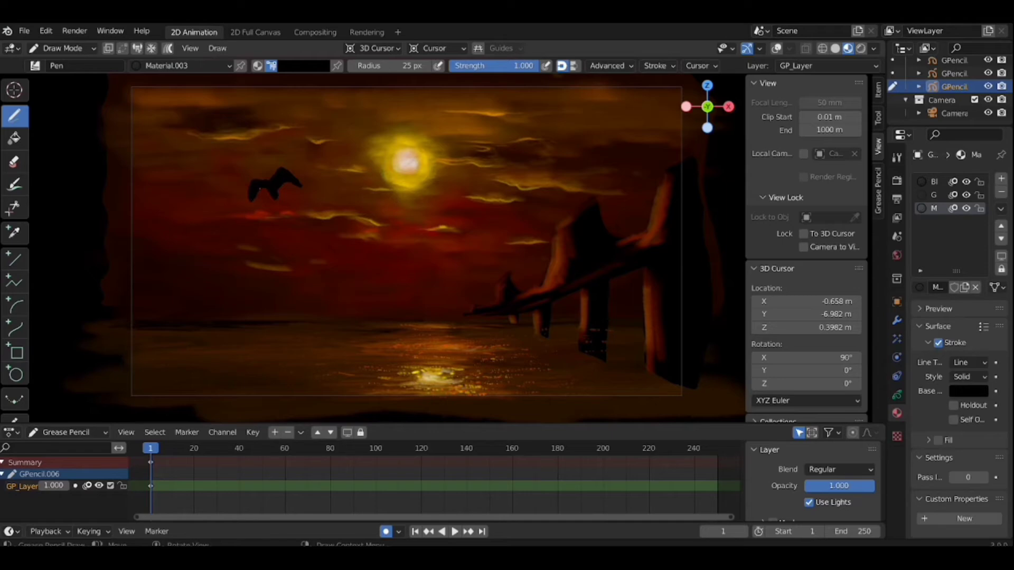
- Show the viewport overlays and draw the bird's next wing pose at frame 3 with the Pen brush
{"action": "key", "text": "Right"}
{"action": "key", "text": "Right"}
{"action": "left_click", "coordinate": [776, 49]}
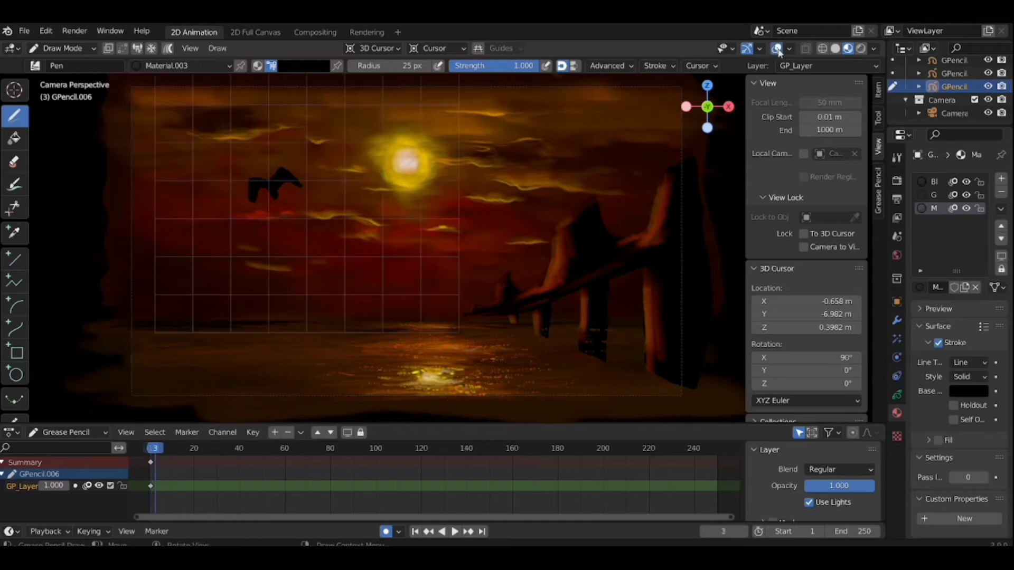
{"action": "left_click_drag", "start_coordinate": [269, 186], "coordinate": [278, 188]}
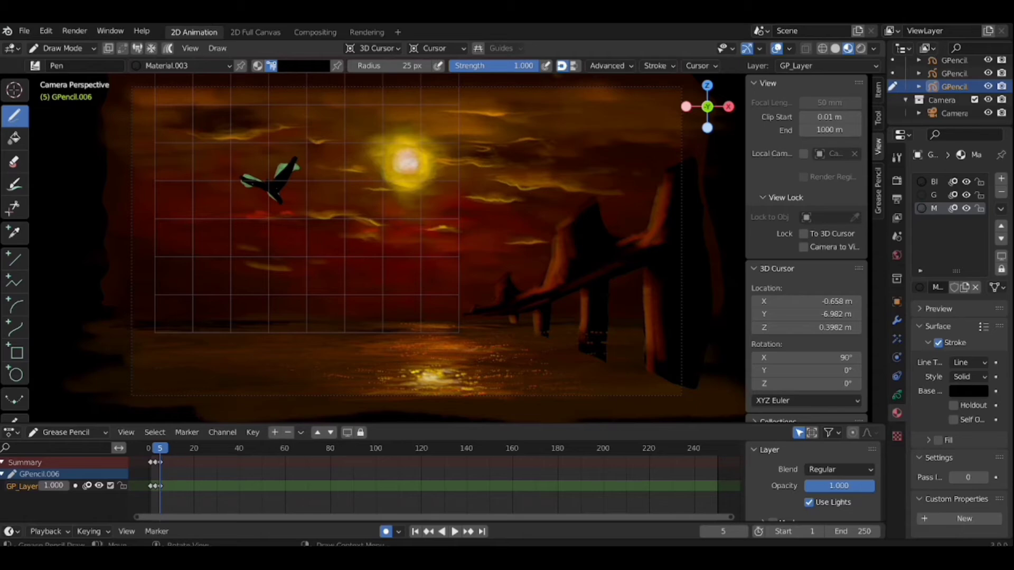
- Draw the bird's downstroke poses, with the wings nearly level at frame 7 and bent downward at frame 9
{"action": "key", "text": "Right"}
{"action": "key", "text": "Right"}
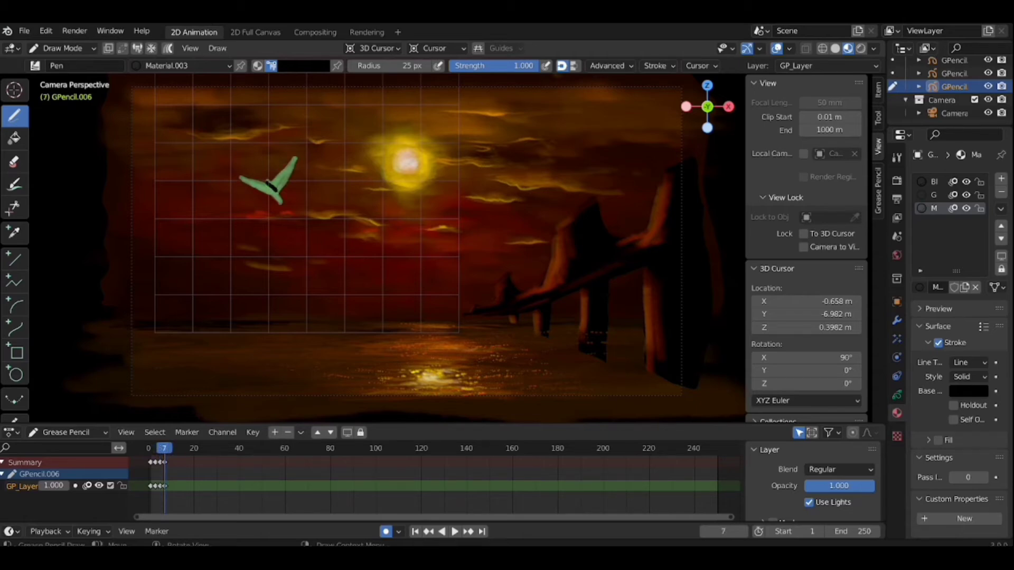
{"action": "left_click_drag", "start_coordinate": [245, 202], "coordinate": [310, 185]}
{"action": "key", "text": "Right"}
{"action": "key", "text": "Right"}
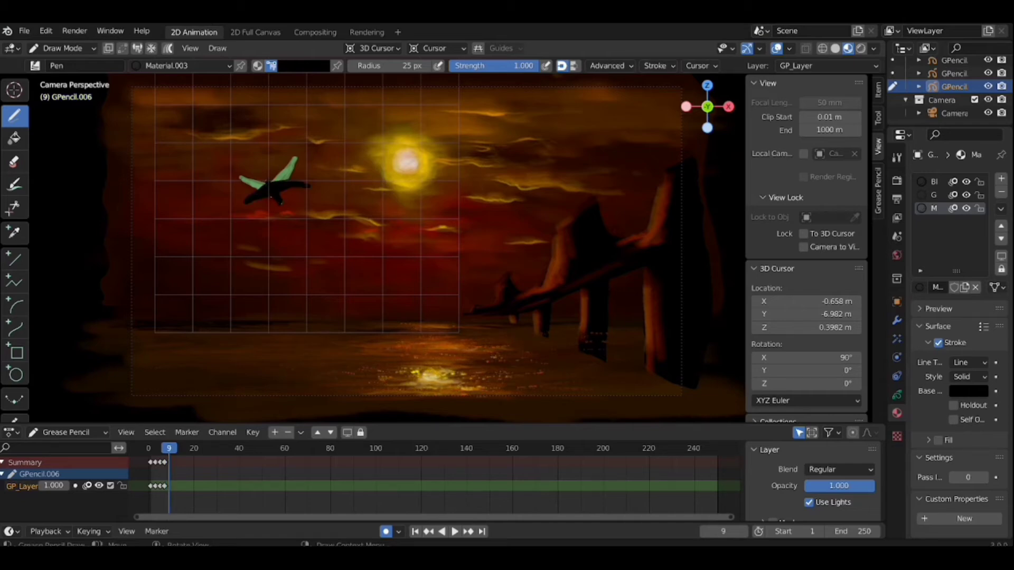
{"action": "left_click", "coordinate": [270, 187]}
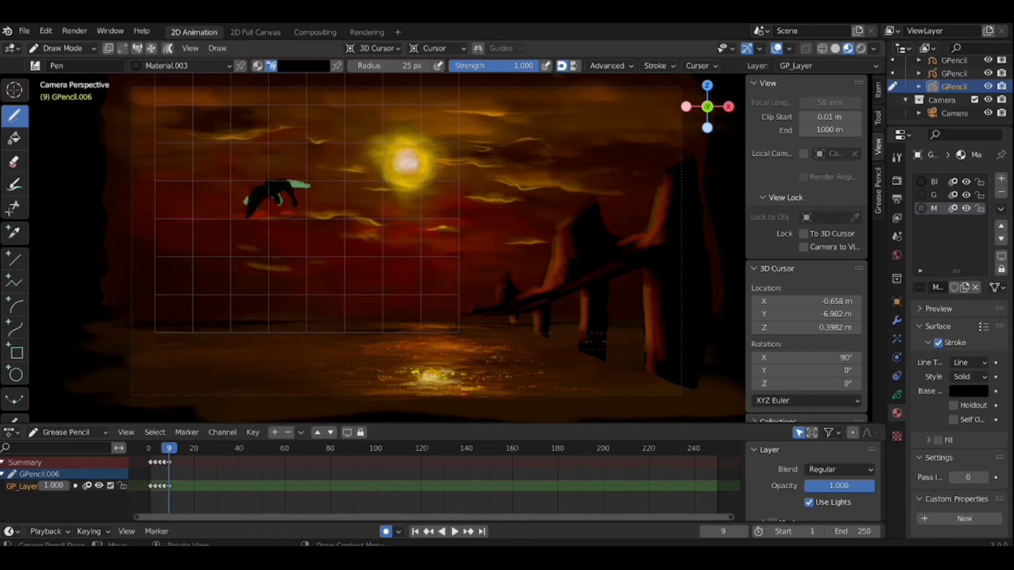
- Draw the bird's last flap pose at frame 11, with both wings folded down around the body
{"action": "key", "text": "Right"}
{"action": "key", "text": "Right"}
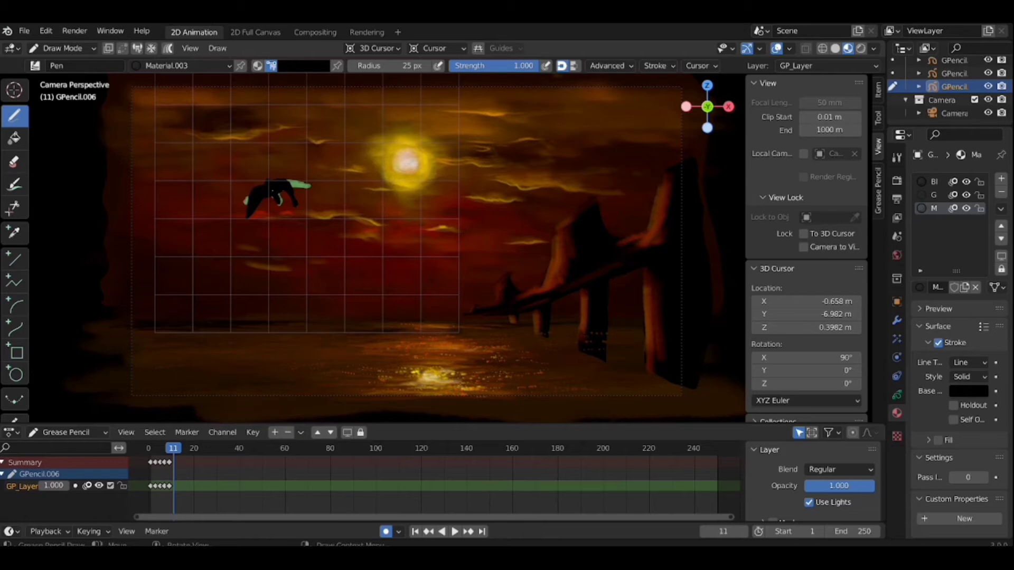
{"action": "left_click", "coordinate": [269, 185]}
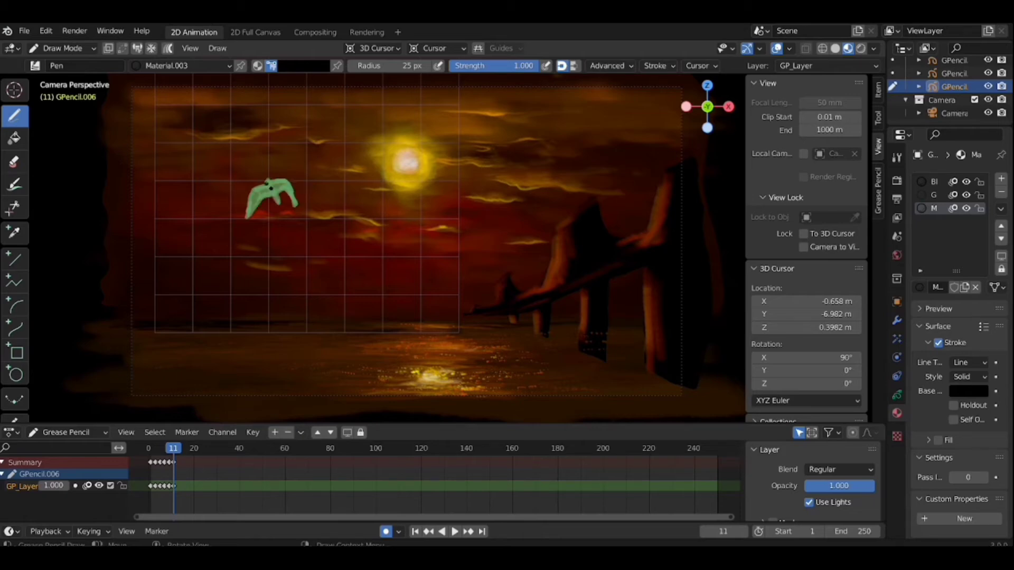
{"action": "left_click_drag", "start_coordinate": [274, 196], "coordinate": [278, 204]}
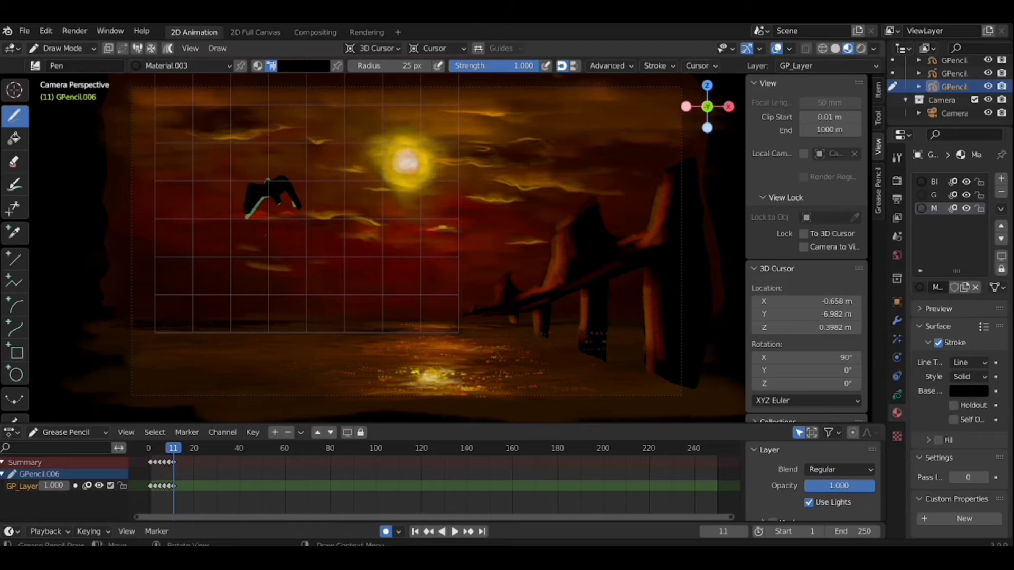
- Play the bird's flapping animation from the first frame to check the motion, and stop playback
{"action": "left_click", "coordinate": [415, 531]}
{"action": "left_click", "coordinate": [455, 532]}
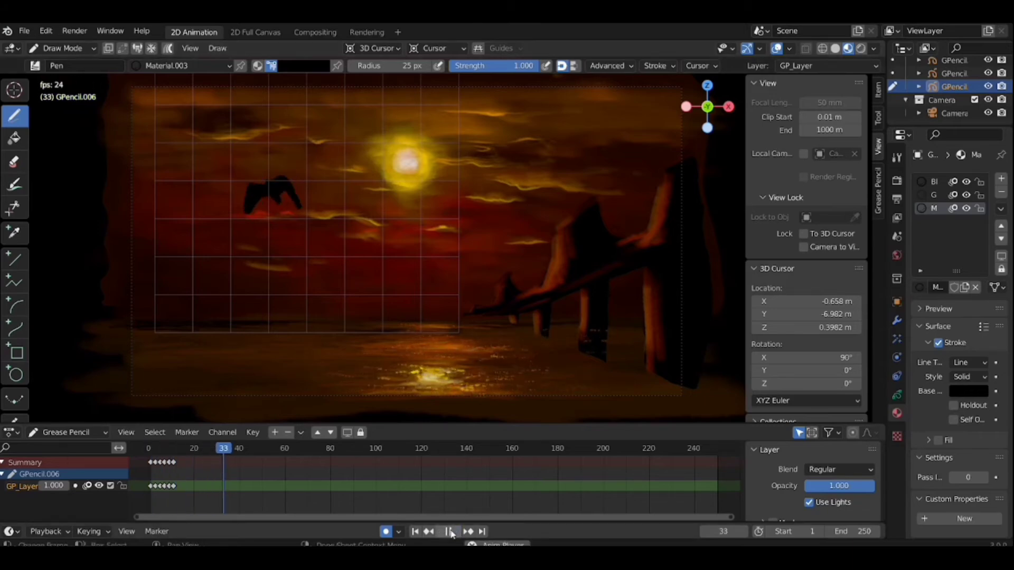
{"action": "left_click", "coordinate": [450, 531]}
- Duplicate the bird's flap keyframes repeatedly along the timeline to about frame 61, and play the extended animation
{"action": "key", "text": "shift+d"}
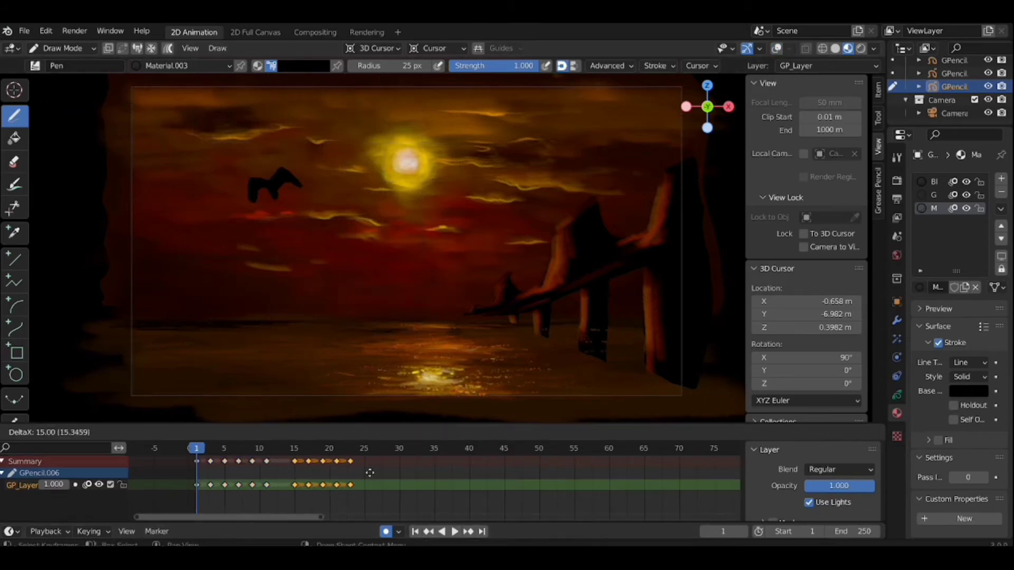
{"action": "left_click", "coordinate": [357, 474]}
{"action": "key", "text": "shift+d"}
{"action": "left_click", "coordinate": [597, 475]}
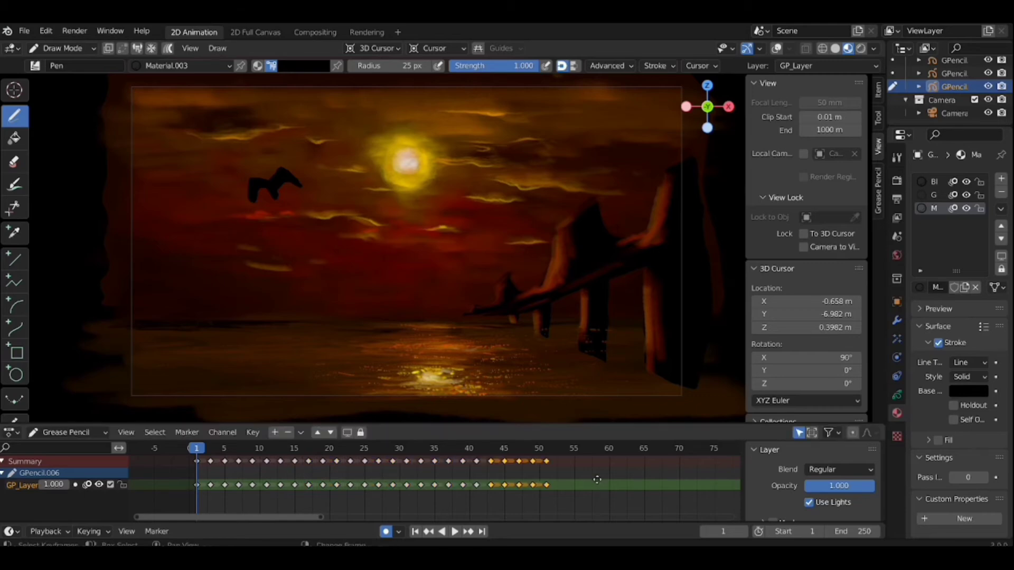
{"action": "key", "text": "shift+d"}
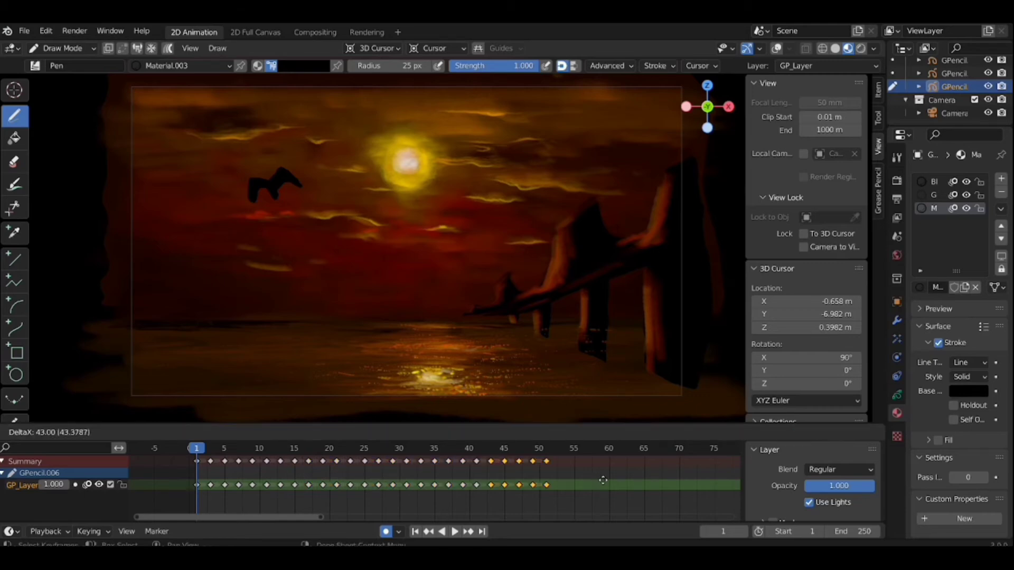
{"action": "left_click", "coordinate": [673, 472]}
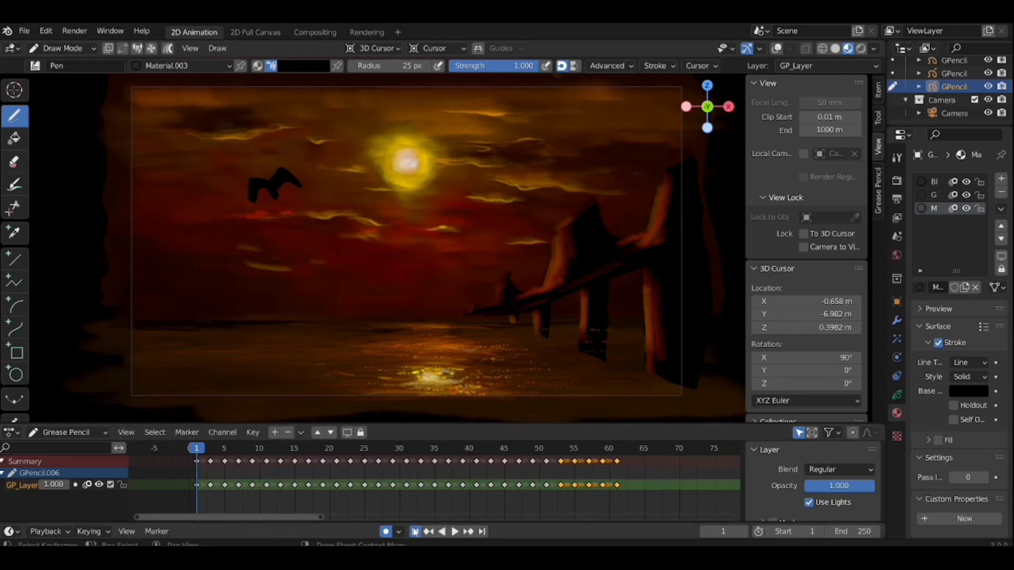
{"action": "left_click", "coordinate": [454, 531]}
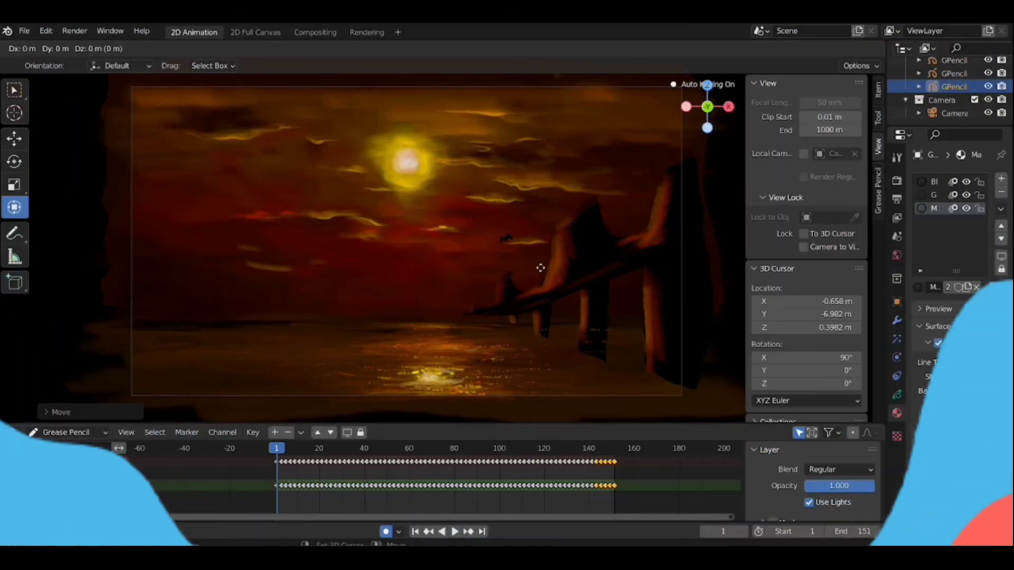
- Place a duplicate of the animated bird beside the original near the rocks and scale the copy down
{"action": "key", "text": "g"}
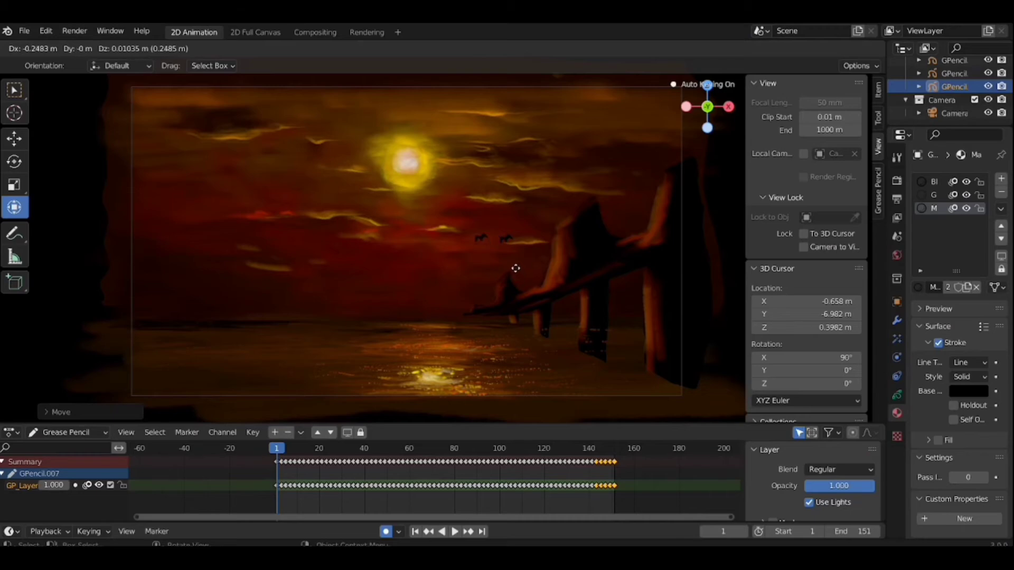
{"action": "left_click", "coordinate": [519, 267]}
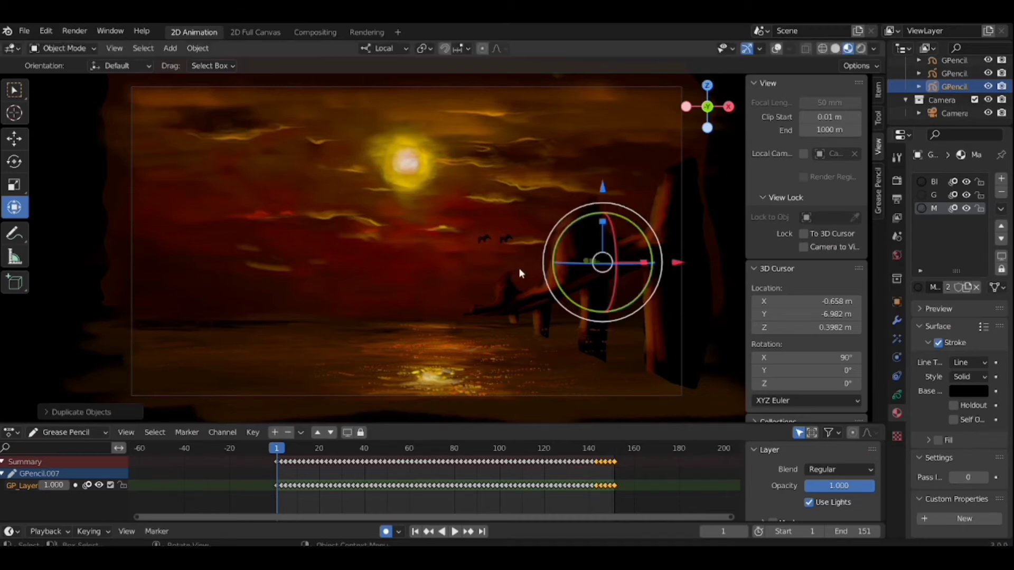
{"action": "key", "text": "s"}
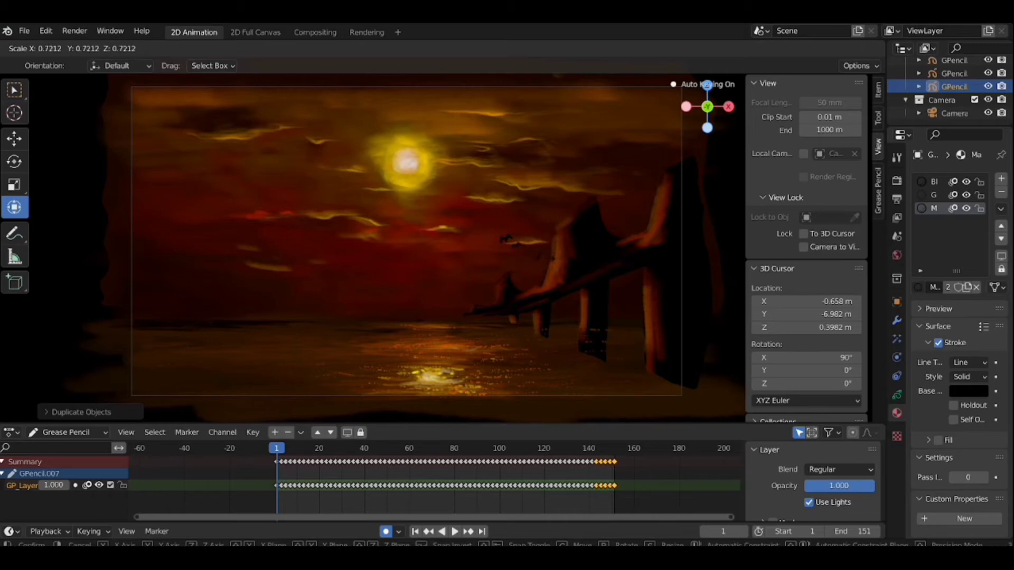
{"action": "left_click", "coordinate": [516, 276]}
- Duplicate the smaller bird, scale the third bird down further, and shift it along its local X axis away from the others
{"action": "key", "text": "shift+d"}
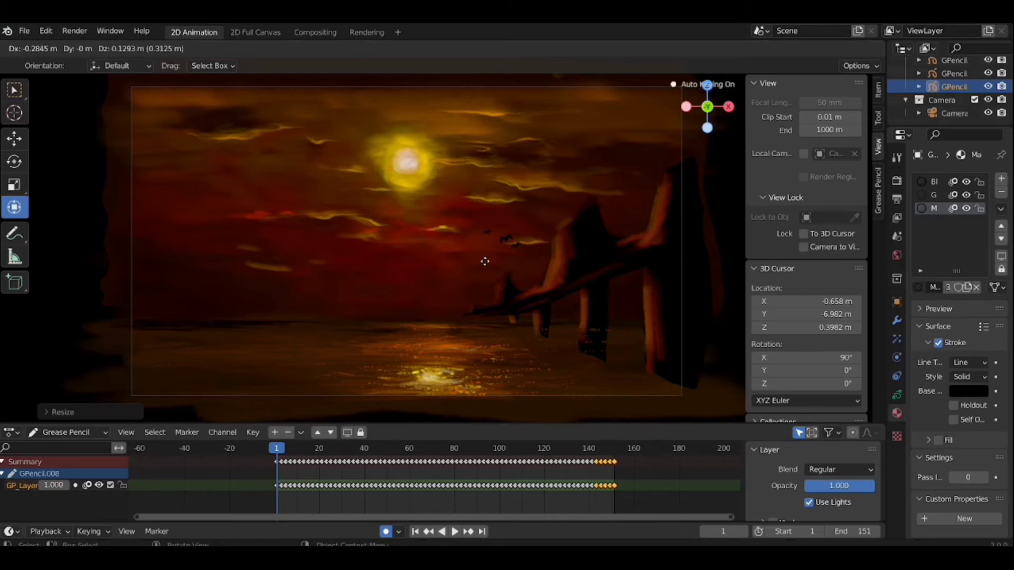
{"action": "left_click", "coordinate": [485, 271]}
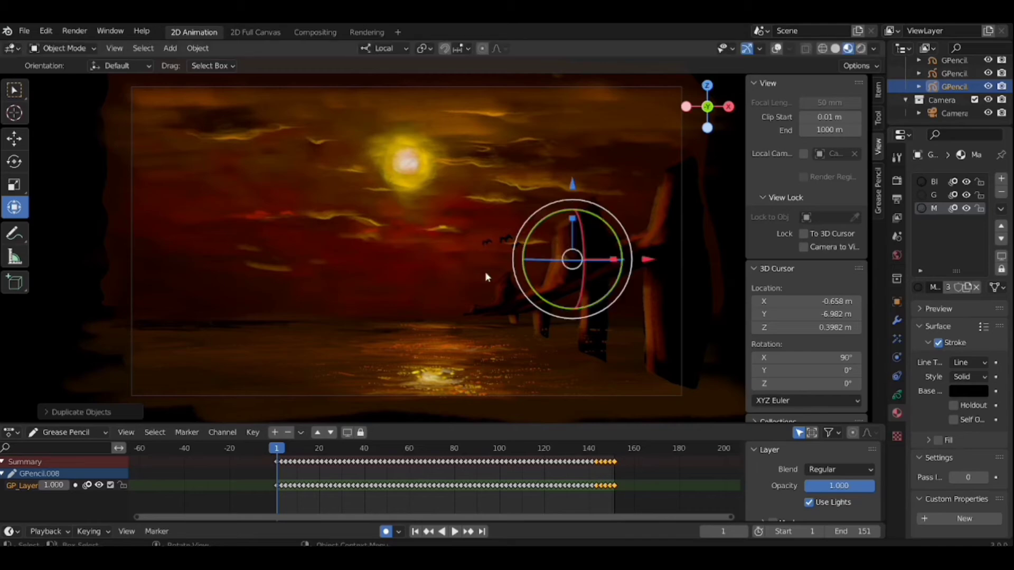
{"action": "key", "text": "s"}
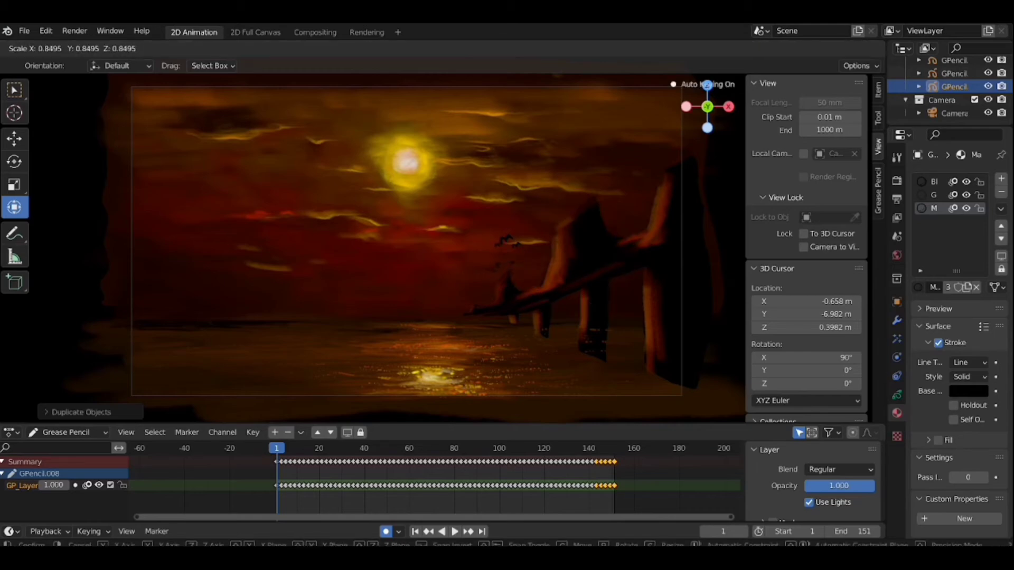
{"action": "left_click", "coordinate": [529, 265]}
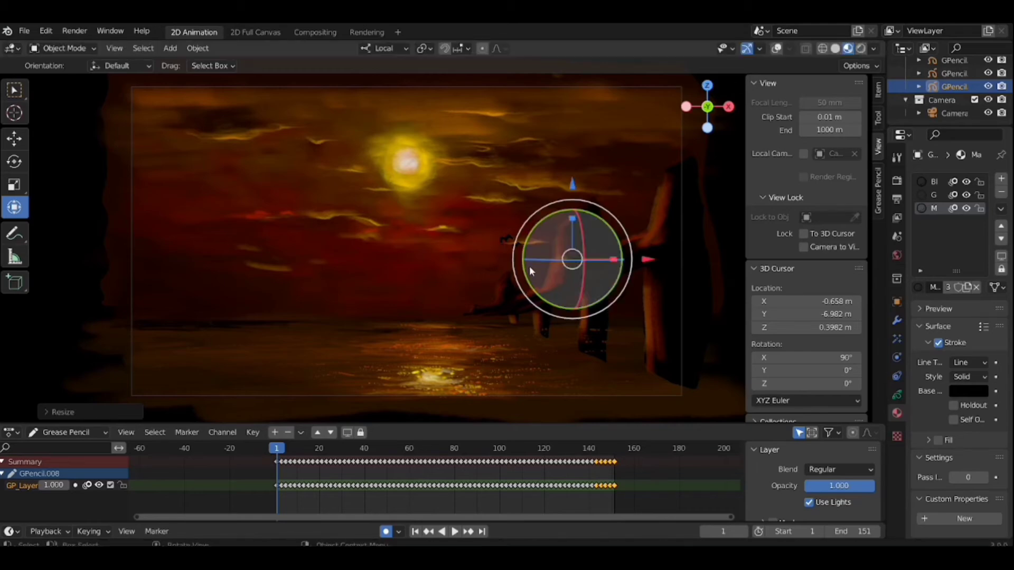
{"action": "key", "text": "g"}
{"action": "key", "text": "x"}
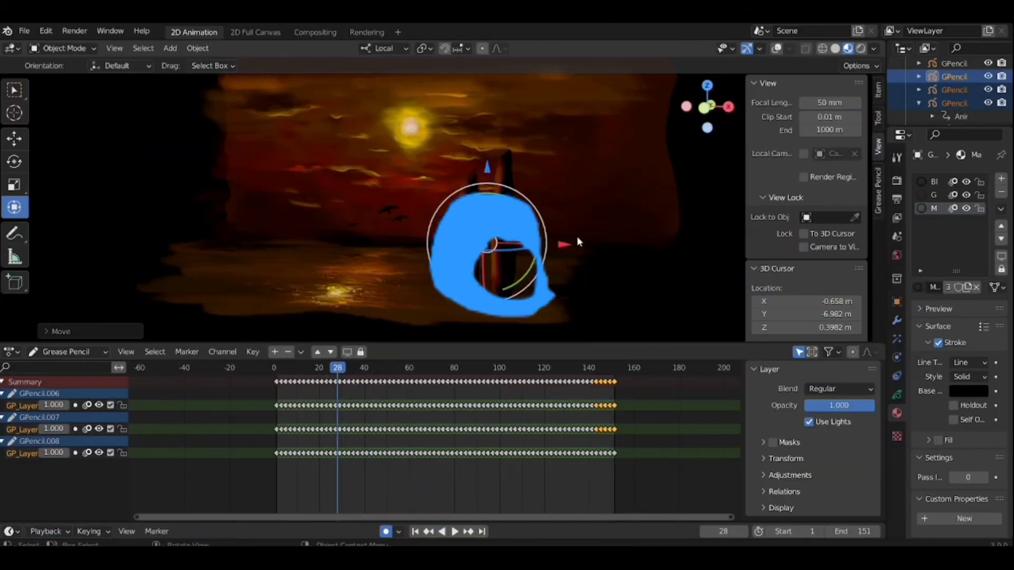
{"action": "left_click", "coordinate": [576, 235]}
- Insert an Available keyframe for the three selected birds at frame 28 and scrub the timeline to check their motion
{"action": "key", "text": "i"}
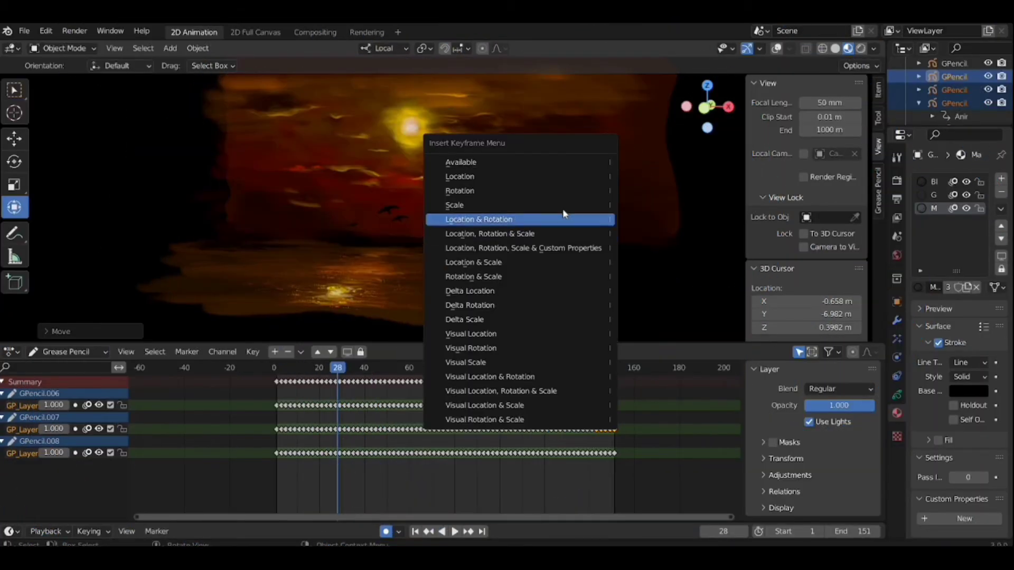
{"action": "left_click", "coordinate": [543, 165]}
{"action": "left_click", "coordinate": [425, 368]}
{"action": "mouse_move", "coordinate": [376, 472]}
{"action": "middle_mouse_down", "text": "ctrl"}
{"action": "mouse_move", "coordinate": [404, 478]}
{"action": "mouse_move", "coordinate": [396, 478]}
{"action": "middle_mouse_up", "text": "ctrl"}
{"action": "left_click_drag", "start_coordinate": [492, 370], "coordinate": [406, 374]}
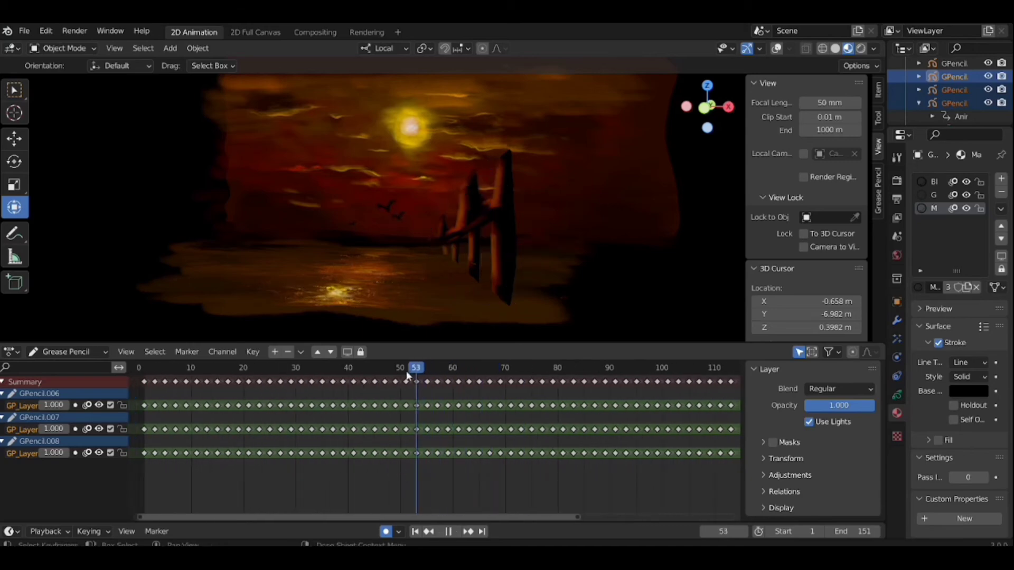
- At frame 151, move the three birds along the depth axis toward the camera and raise them back into the sky
{"action": "left_click_drag", "start_coordinate": [405, 386], "coordinate": [485, 402]}
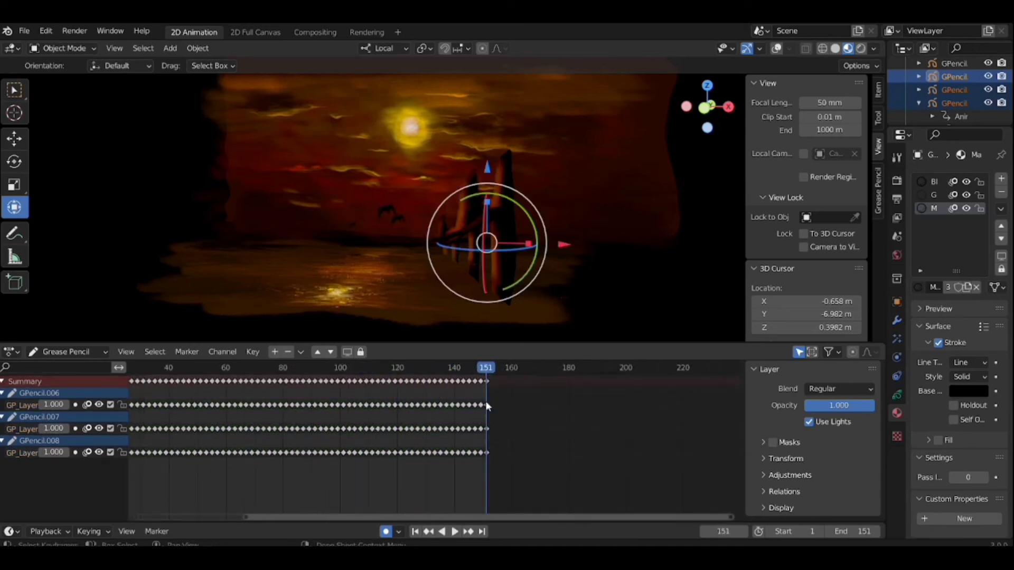
{"action": "scroll", "coordinate": [602, 292], "scroll_direction": "up", "scroll_amount": 3}
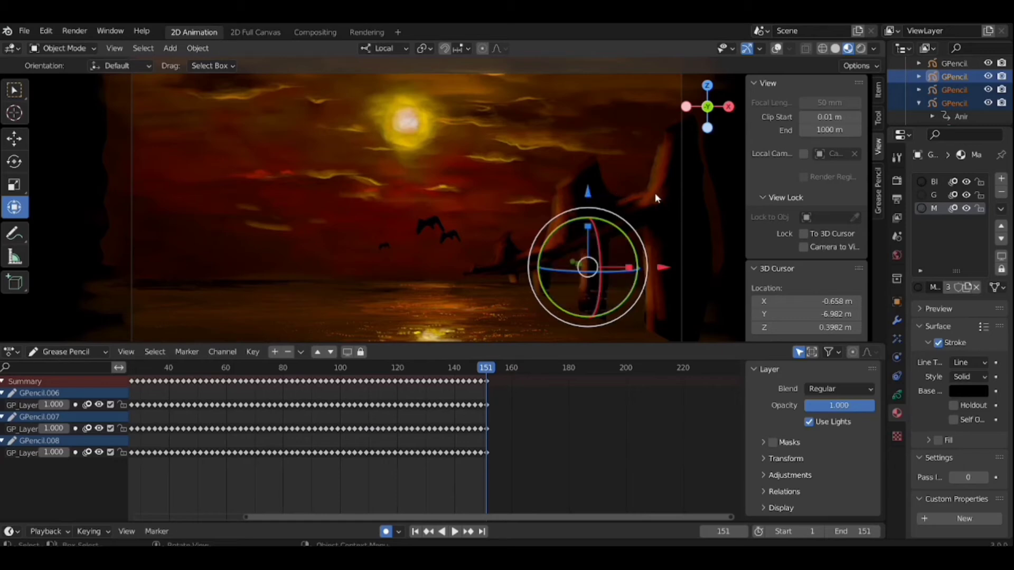
{"action": "middle_click_drag", "start_coordinate": [646, 212], "coordinate": [494, 276]}
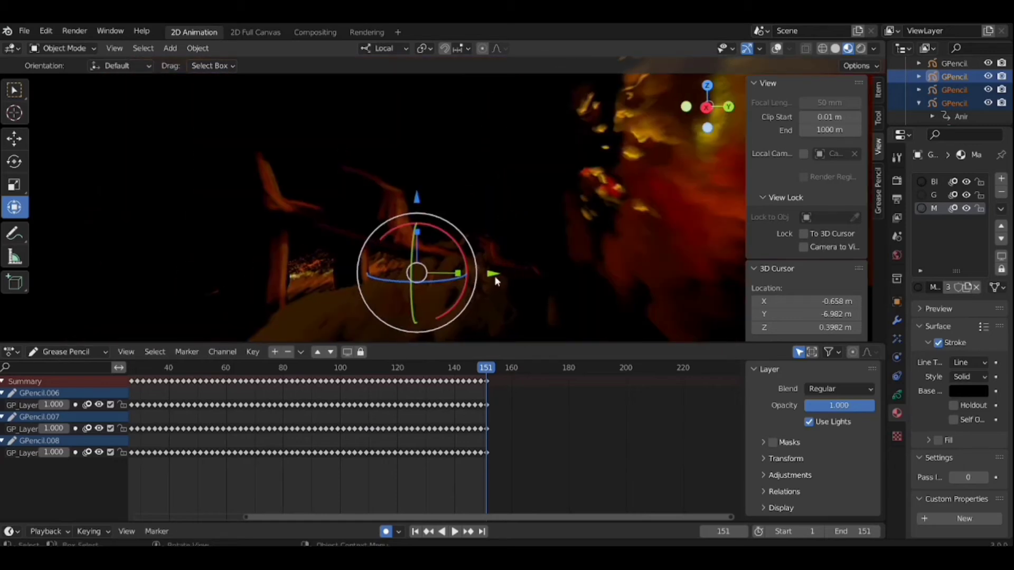
{"action": "left_click_drag", "start_coordinate": [485, 273], "coordinate": [251, 280]}
{"action": "key", "text": "KP_0"}
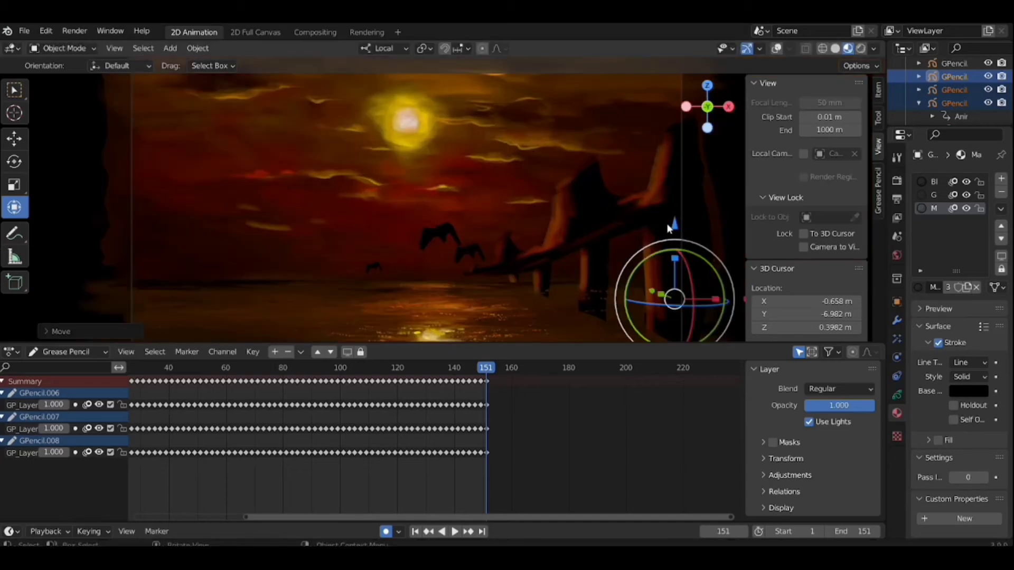
{"action": "left_click_drag", "start_coordinate": [674, 224], "coordinate": [674, 157]}
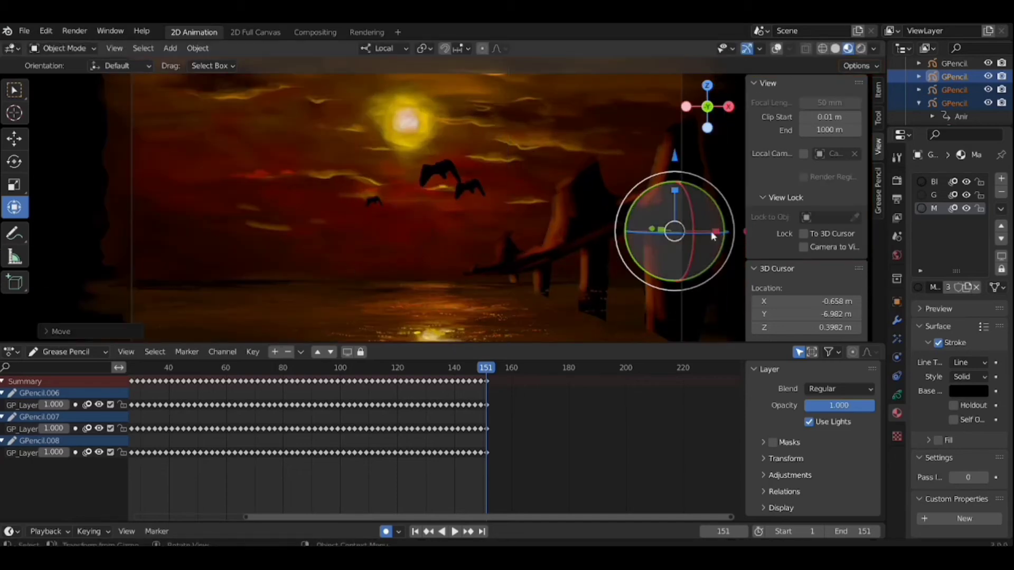
- Move the three birds across the sky and upward past the upper-left corner of the camera frame
{"action": "middle_click_drag", "start_coordinate": [551, 236], "coordinate": [520, 246], "text": "shift"}
{"action": "left_click_drag", "start_coordinate": [719, 237], "coordinate": [470, 217]}
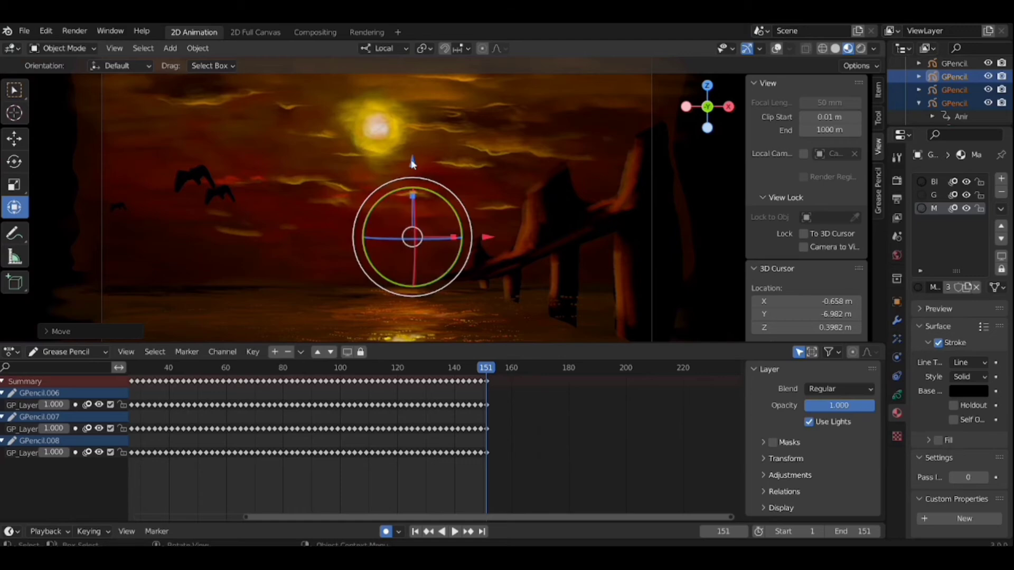
{"action": "left_click_drag", "start_coordinate": [412, 163], "coordinate": [407, 125]}
{"action": "middle_click_drag", "start_coordinate": [533, 207], "coordinate": [591, 236], "text": "shift"}
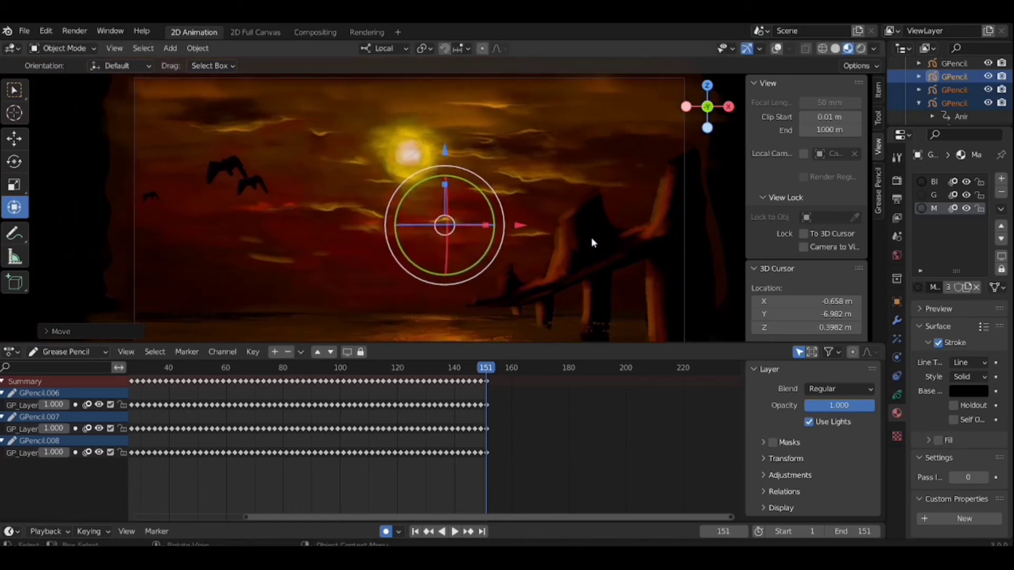
{"action": "scroll", "coordinate": [598, 252], "scroll_direction": "down", "scroll_amount": 2}
{"action": "left_click_drag", "start_coordinate": [481, 152], "coordinate": [478, 126]}
{"action": "left_click_drag", "start_coordinate": [561, 206], "coordinate": [501, 200]}
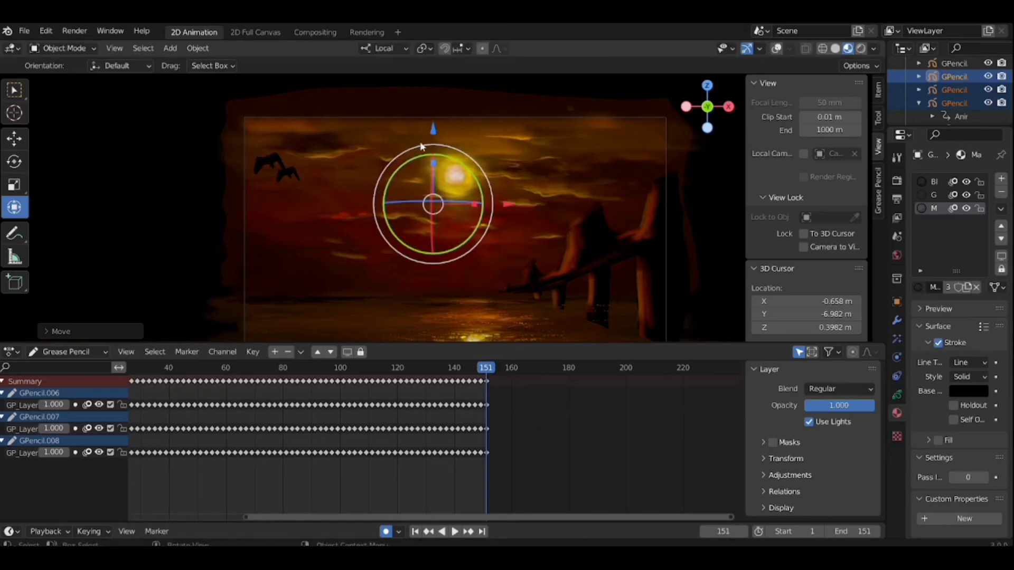
- Insert an Available keyframe for the birds at frame 151 and play the flight from the first frame
{"action": "key", "text": "i"}
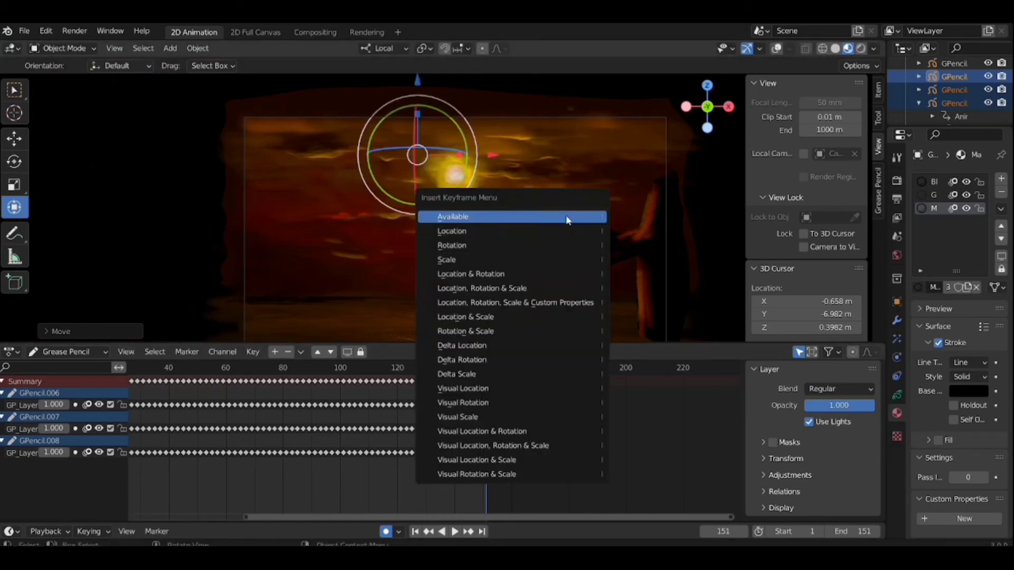
{"action": "left_click", "coordinate": [533, 218]}
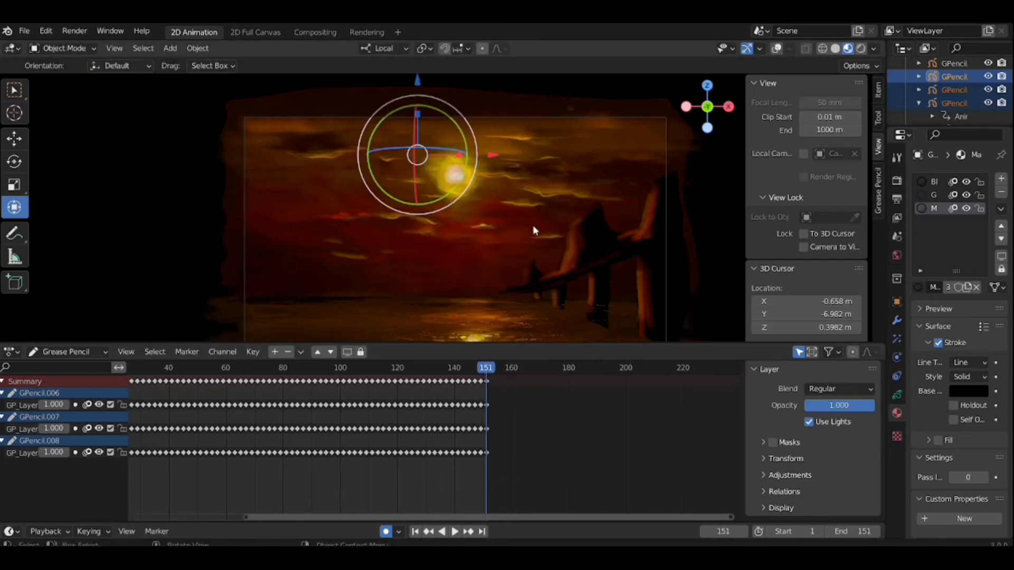
{"action": "left_click", "coordinate": [415, 532]}
{"action": "left_click", "coordinate": [454, 532]}
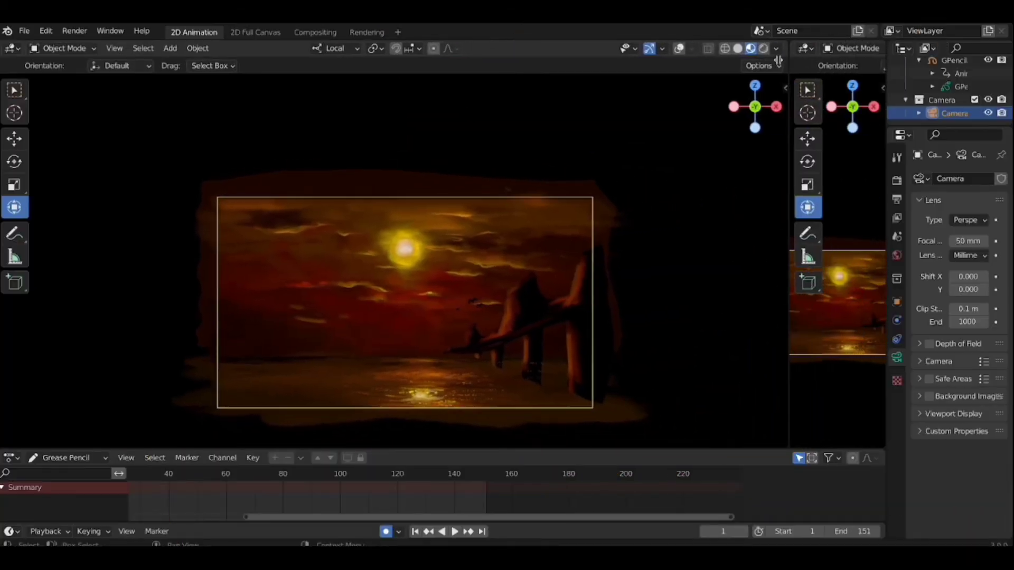
- Arrange two side-by-side viewports, a smaller one looking through the camera and a larger one showing the scene from the side
{"action": "left_click_drag", "start_coordinate": [779, 61], "coordinate": [547, 145]}
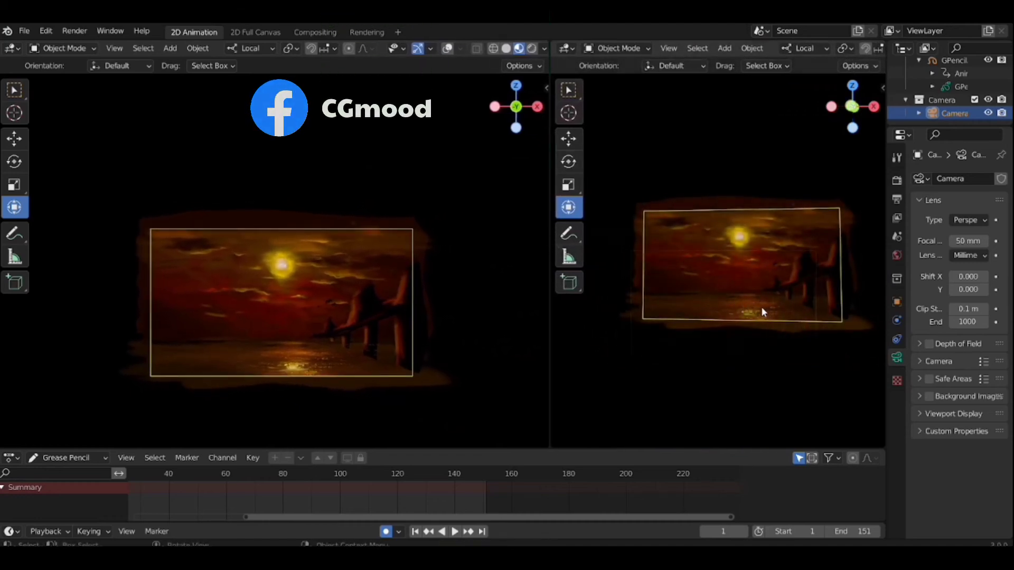
{"action": "mouse_move", "coordinate": [762, 311]}
{"action": "middle_mouse_down"}
{"action": "mouse_move", "coordinate": [669, 333]}
{"action": "mouse_move", "coordinate": [757, 296]}
{"action": "mouse_move", "coordinate": [771, 310]}
{"action": "mouse_move", "coordinate": [709, 330]}
{"action": "middle_mouse_up"}
{"action": "scroll", "coordinate": [713, 331], "scroll_direction": "down", "scroll_amount": 3}
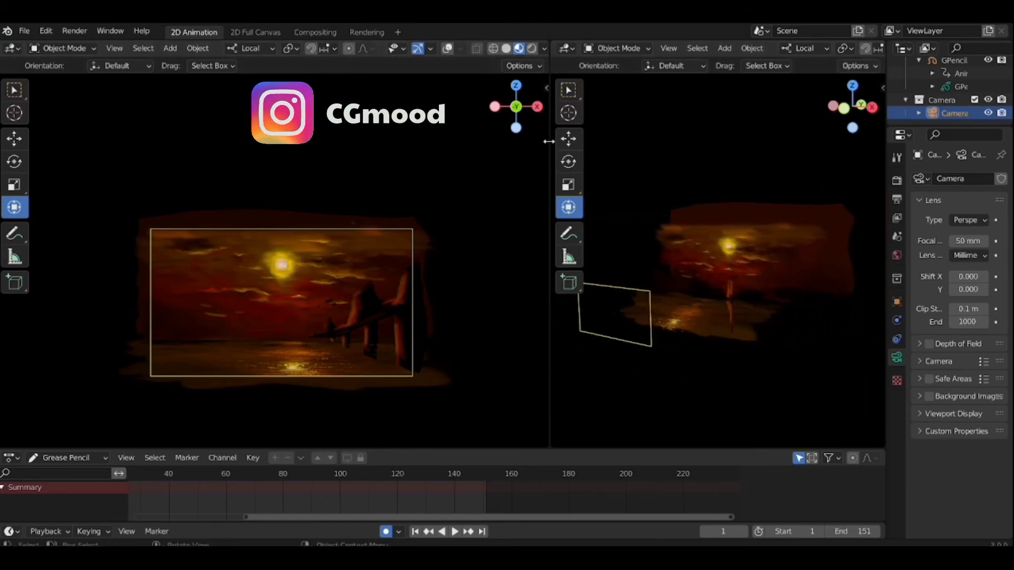
{"action": "left_click_drag", "start_coordinate": [549, 145], "coordinate": [352, 215]}
{"action": "middle_click_drag", "start_coordinate": [223, 303], "coordinate": [230, 251], "text": "shift"}
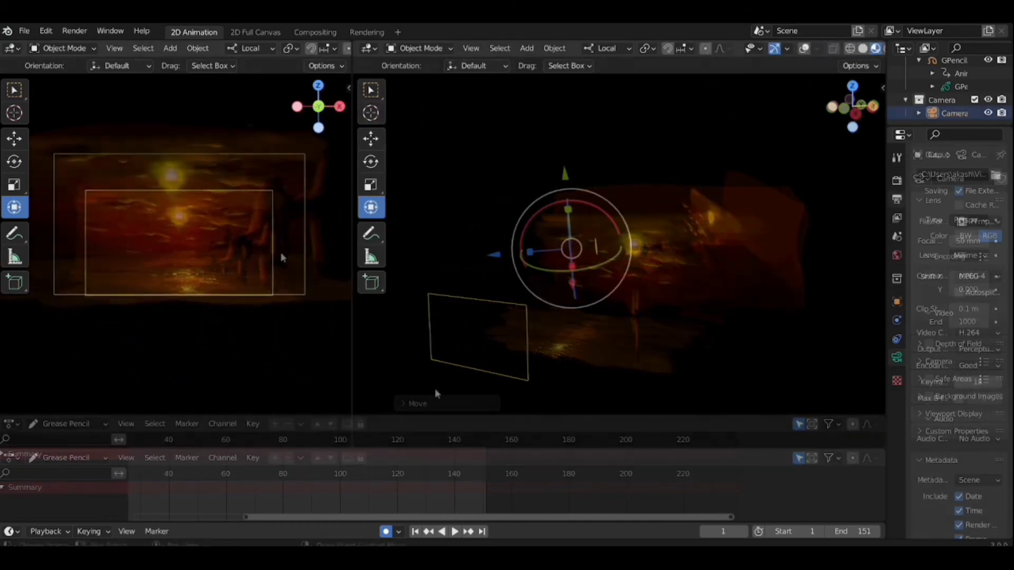
- Insert a Location, Rotation & Scale keyframe for the camera, scrub the timeline and return to the first frame
{"action": "key", "text": "i"}
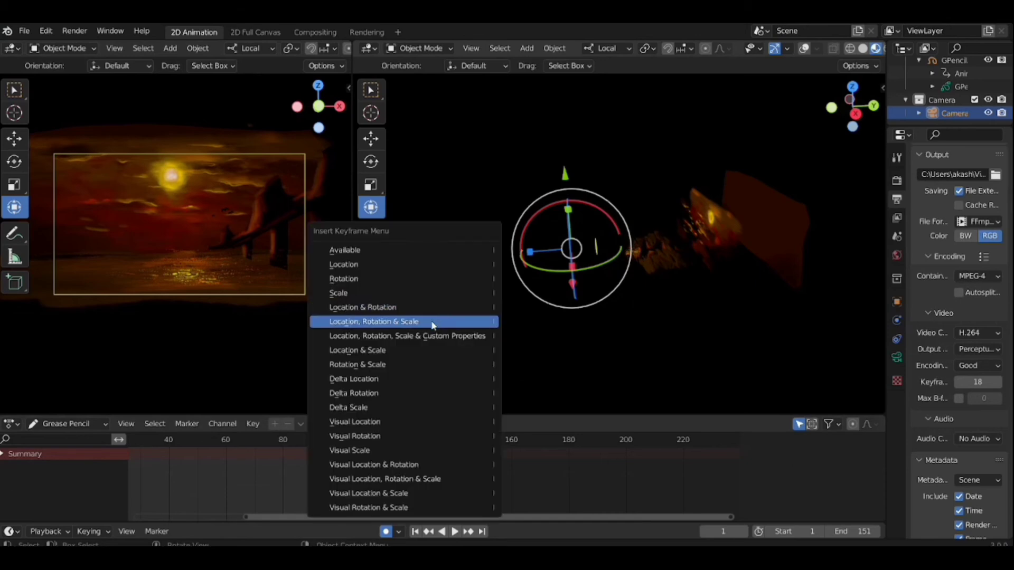
{"action": "left_click", "coordinate": [434, 321]}
{"action": "left_click_drag", "start_coordinate": [151, 439], "coordinate": [132, 440]}
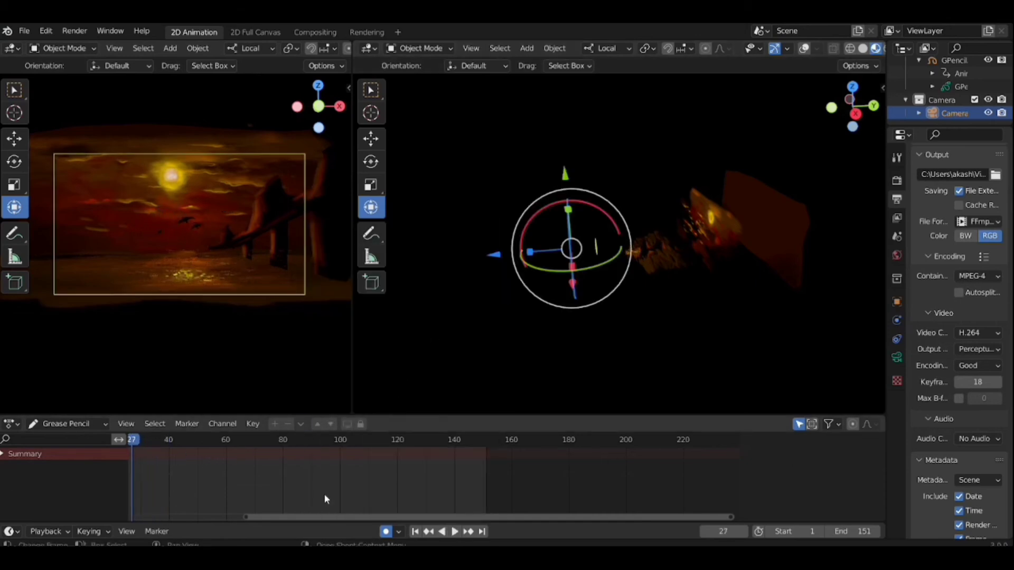
{"action": "left_click", "coordinate": [415, 531]}
{"action": "middle_click_drag", "start_coordinate": [331, 489], "coordinate": [562, 488]}
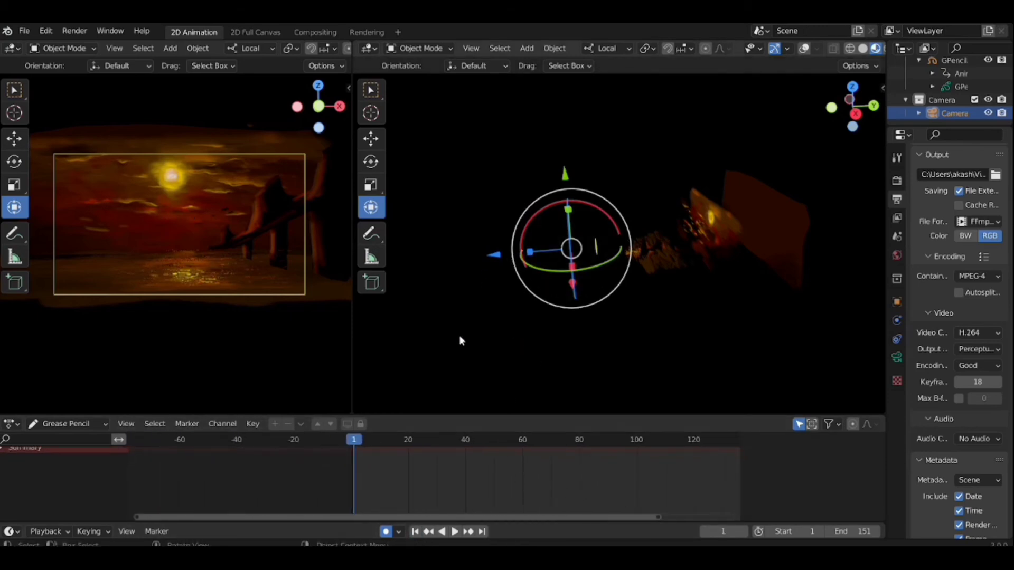
- At frame 12, move the camera toward the painted layers and raise it slightly along its local vertical axis
{"action": "key", "text": "space"}
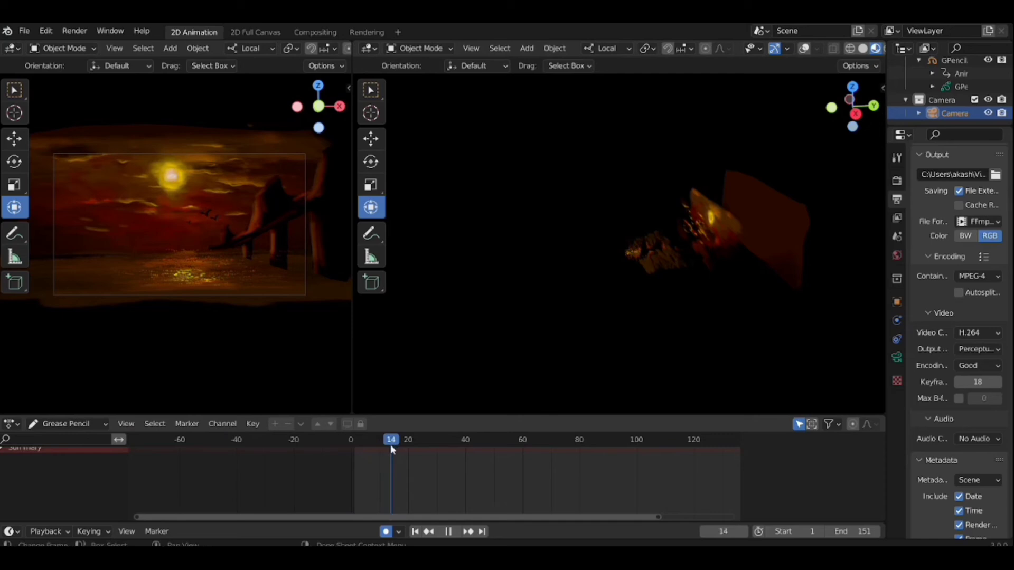
{"action": "left_click_drag", "start_coordinate": [391, 446], "coordinate": [385, 446]}
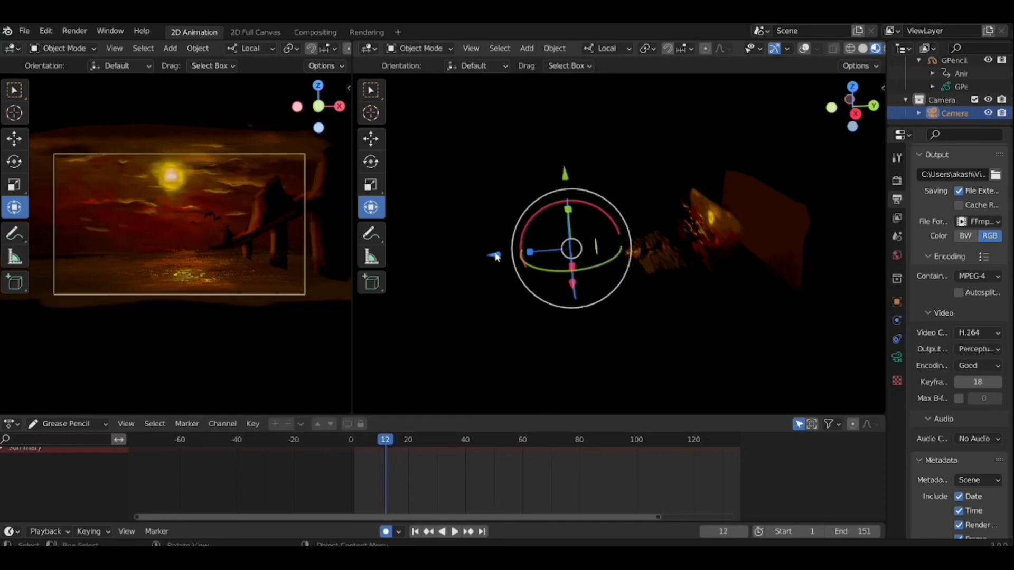
{"action": "left_click_drag", "start_coordinate": [499, 257], "coordinate": [512, 260]}
{"action": "key", "text": "g"}
{"action": "key", "text": "z"}
{"action": "key", "text": "z"}
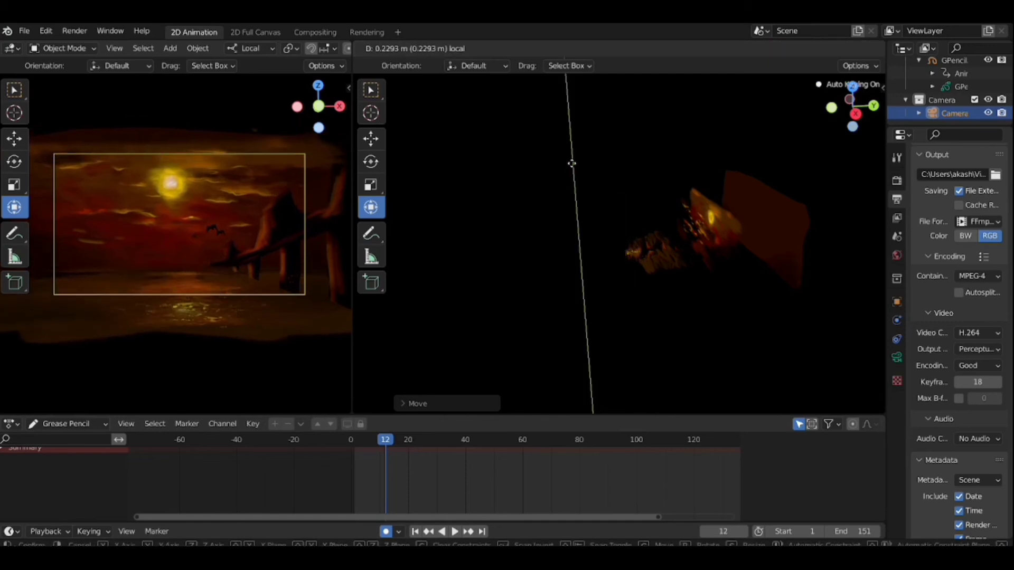
{"action": "left_click_drag", "start_coordinate": [571, 163], "coordinate": [571, 162]}
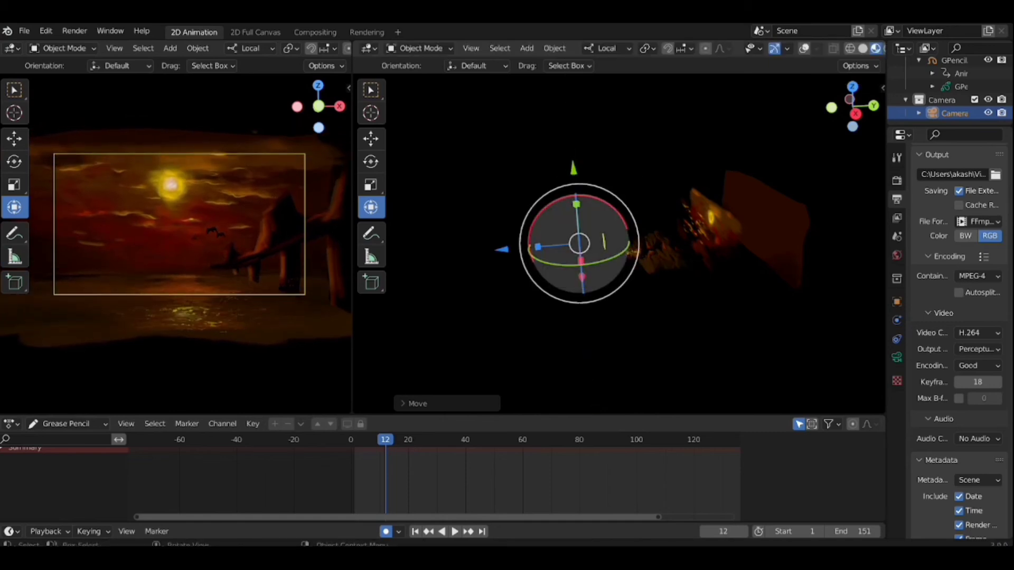
- Turn the camera slightly about its local vertical axis and insert an Available keyframe at frame 12
{"action": "left_click_drag", "start_coordinate": [567, 265], "coordinate": [570, 264]}
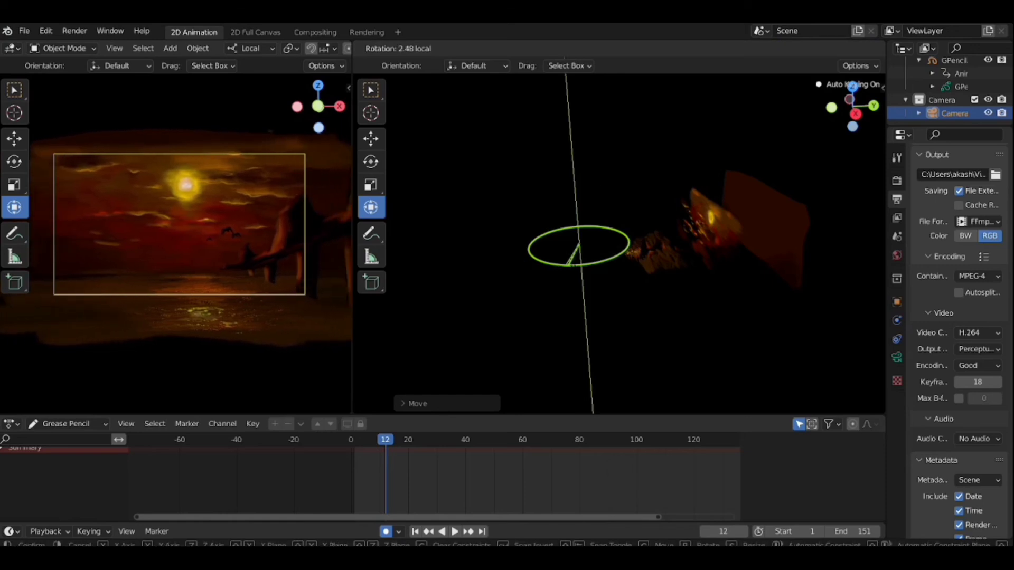
{"action": "left_click", "coordinate": [562, 267]}
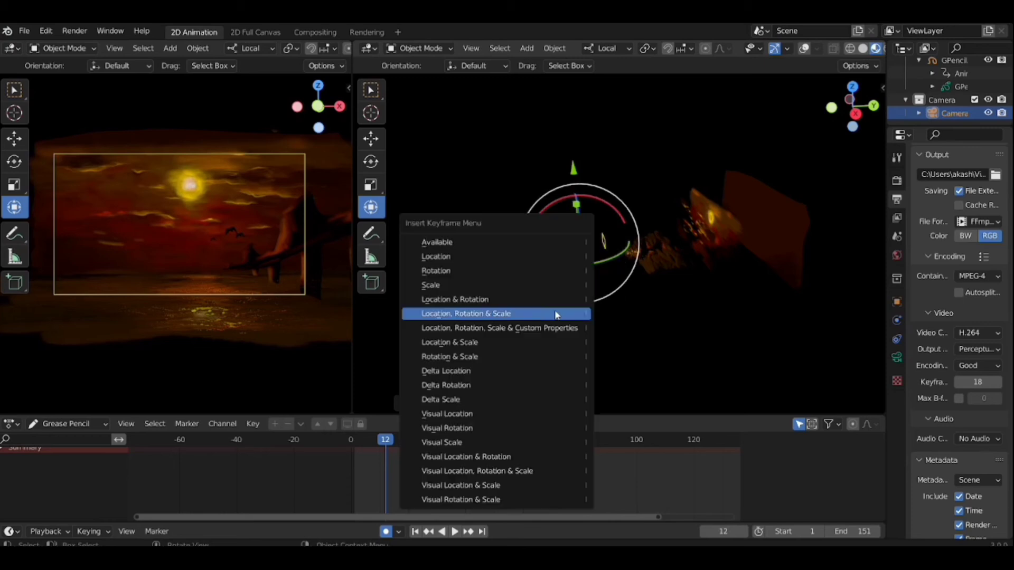
{"action": "key", "text": "i"}
{"action": "left_click", "coordinate": [473, 241]}
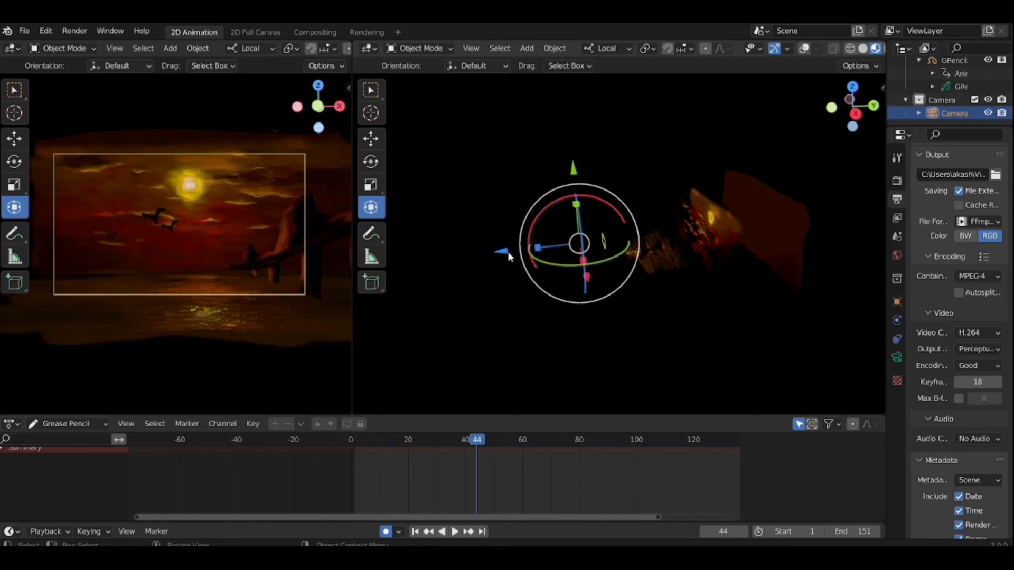
- At frame 44, move the camera closer and tilt it down toward the water, keying the pose with an Available keyframe
{"action": "left_click_drag", "start_coordinate": [508, 252], "coordinate": [516, 254]}
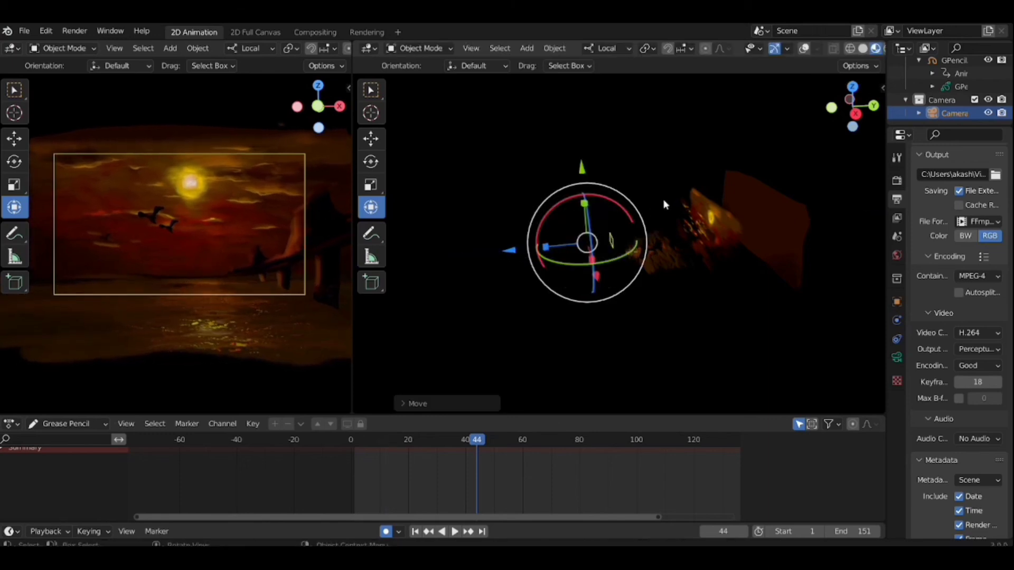
{"action": "left_click_drag", "start_coordinate": [604, 195], "coordinate": [615, 203]}
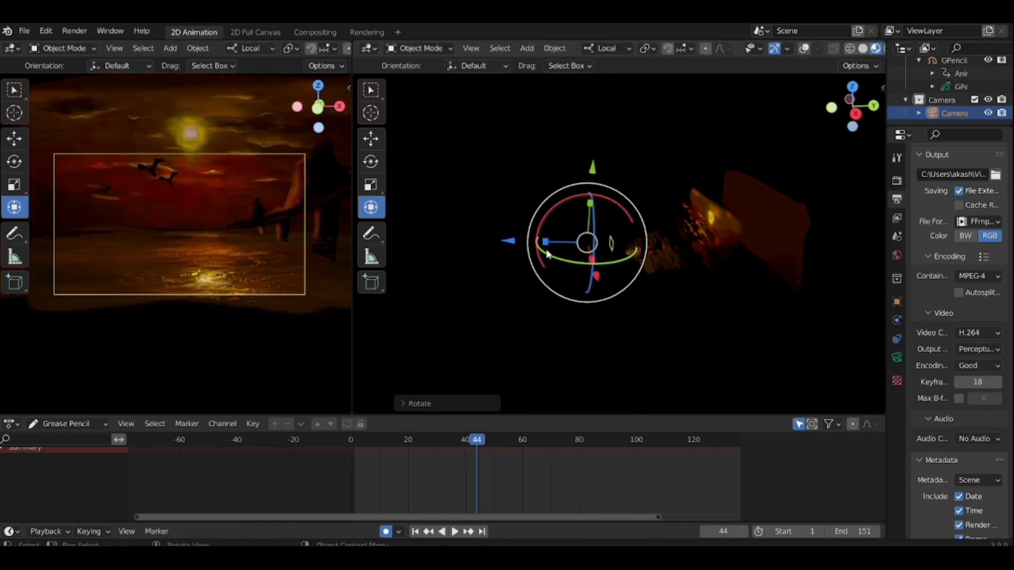
{"action": "left_click_drag", "start_coordinate": [553, 252], "coordinate": [524, 247]}
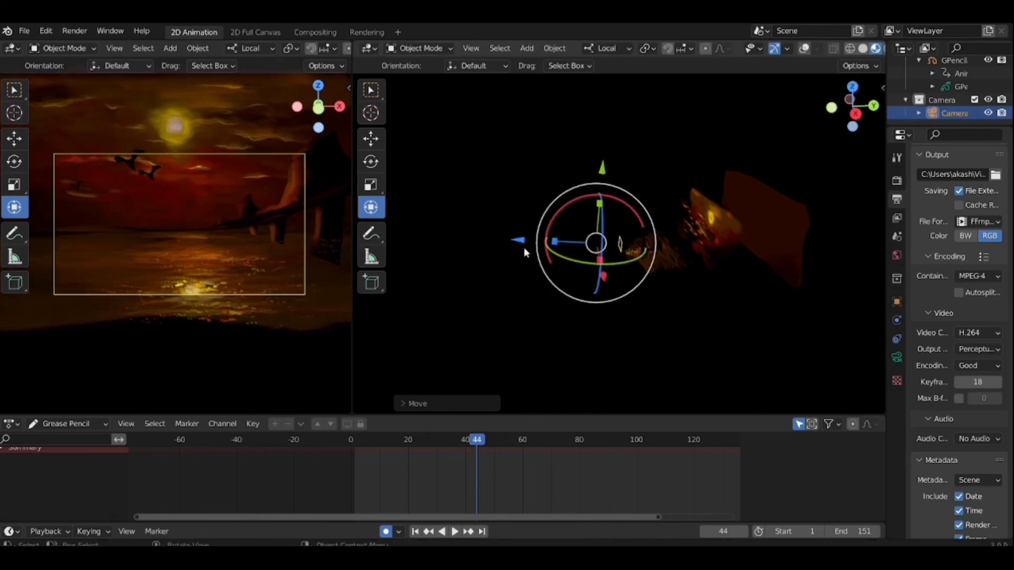
{"action": "key", "text": "i"}
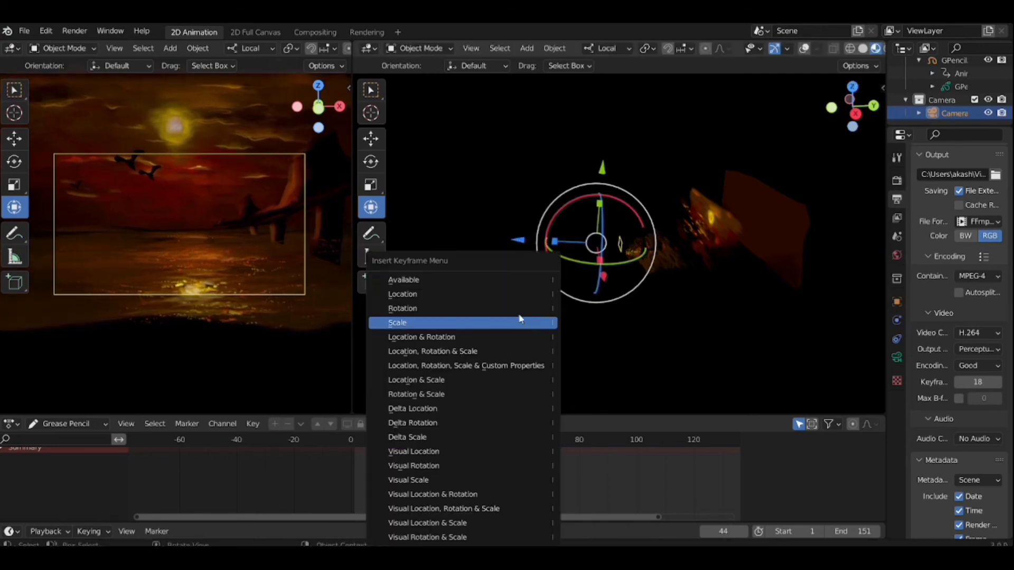
{"action": "left_click", "coordinate": [465, 280]}
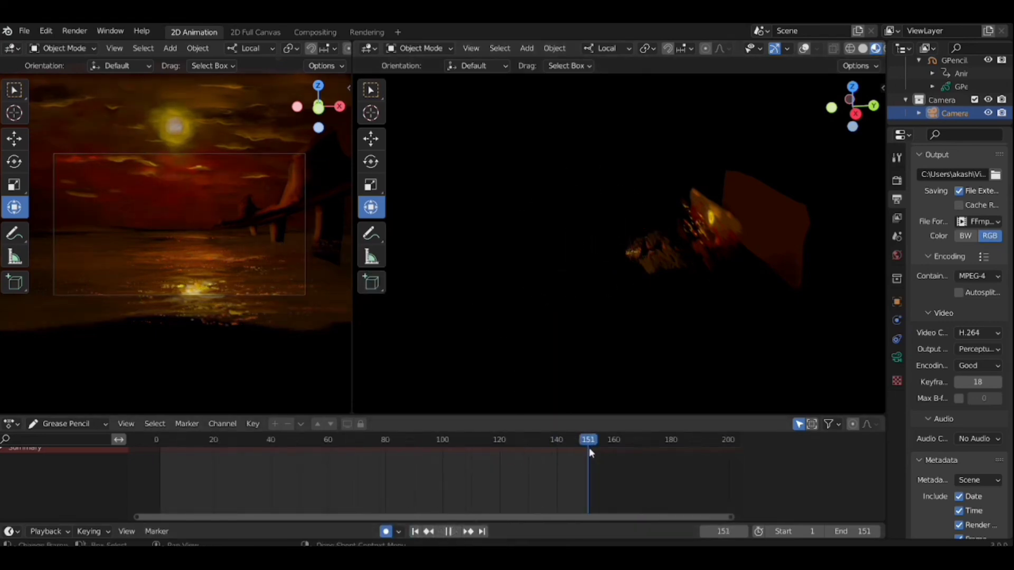
- At frame 151, move the camera further into the scene and tilt it up toward the sun
{"action": "key", "text": "space"}
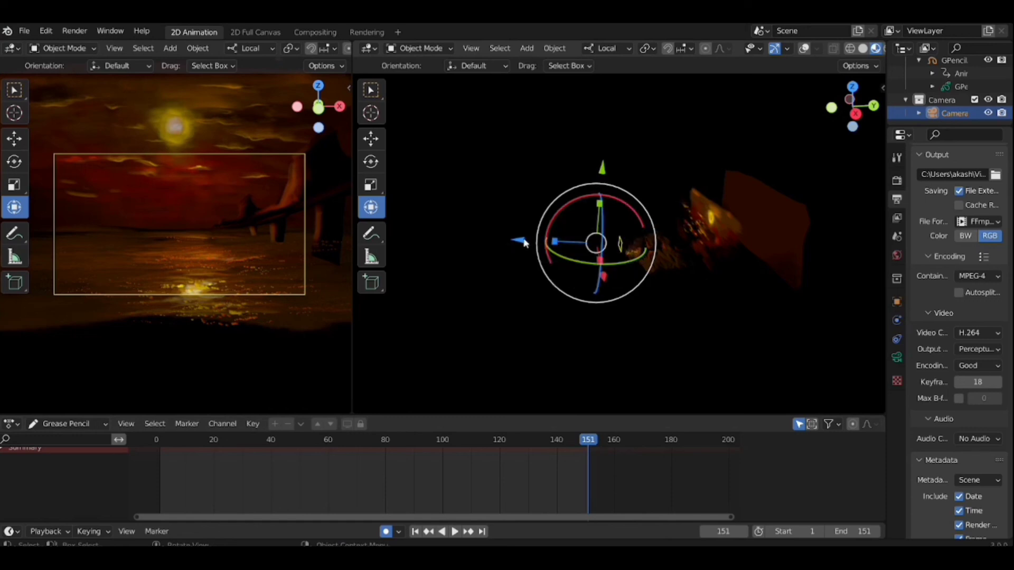
{"action": "left_click_drag", "start_coordinate": [521, 239], "coordinate": [543, 236]}
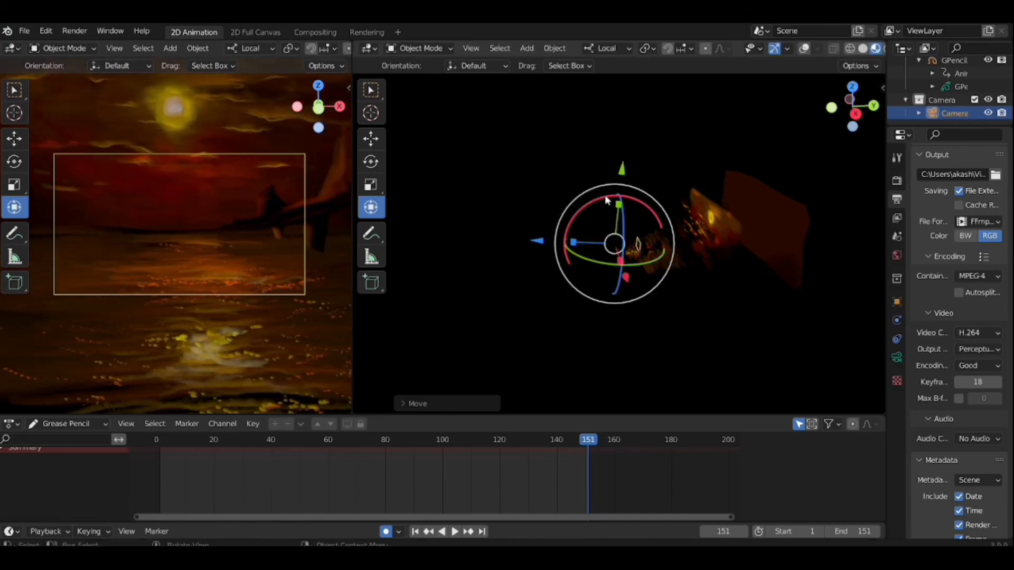
{"action": "left_click_drag", "start_coordinate": [599, 198], "coordinate": [591, 202]}
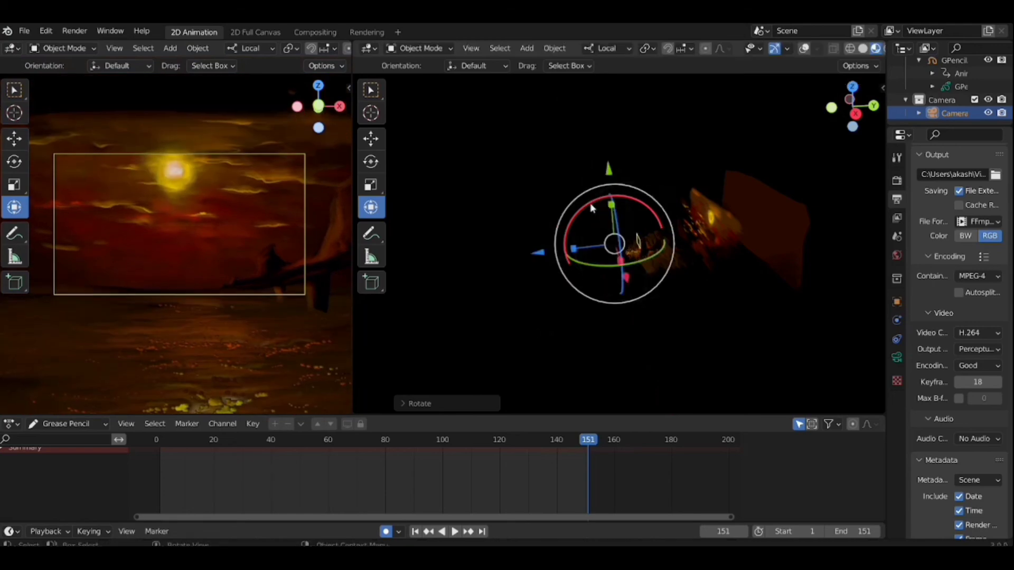
- Insert a keyframe for the camera at frame 151 and play the animation to check the camera move
{"action": "key", "text": "i"}
{"action": "left_click", "coordinate": [473, 274]}
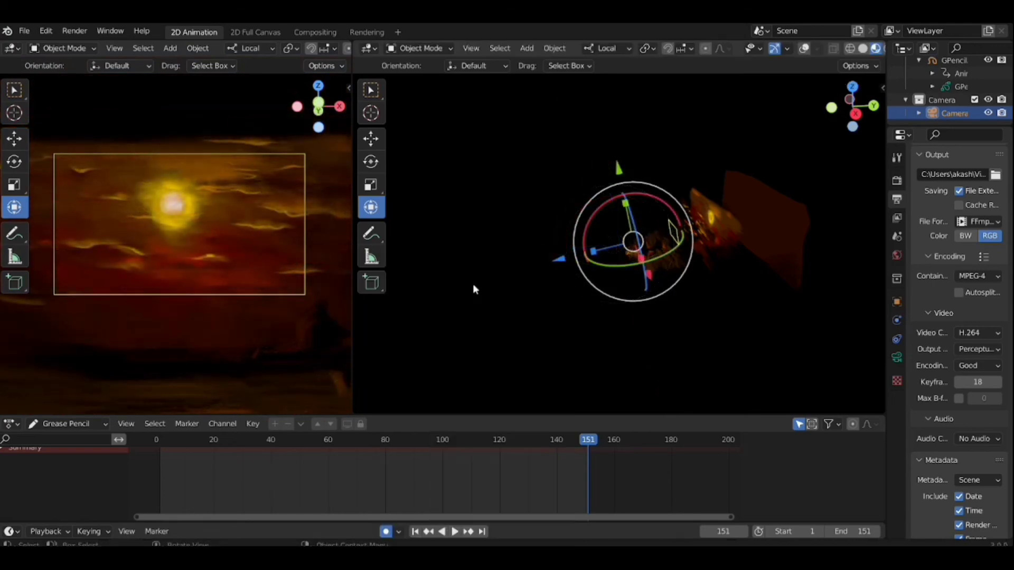
{"action": "key", "text": "space"}
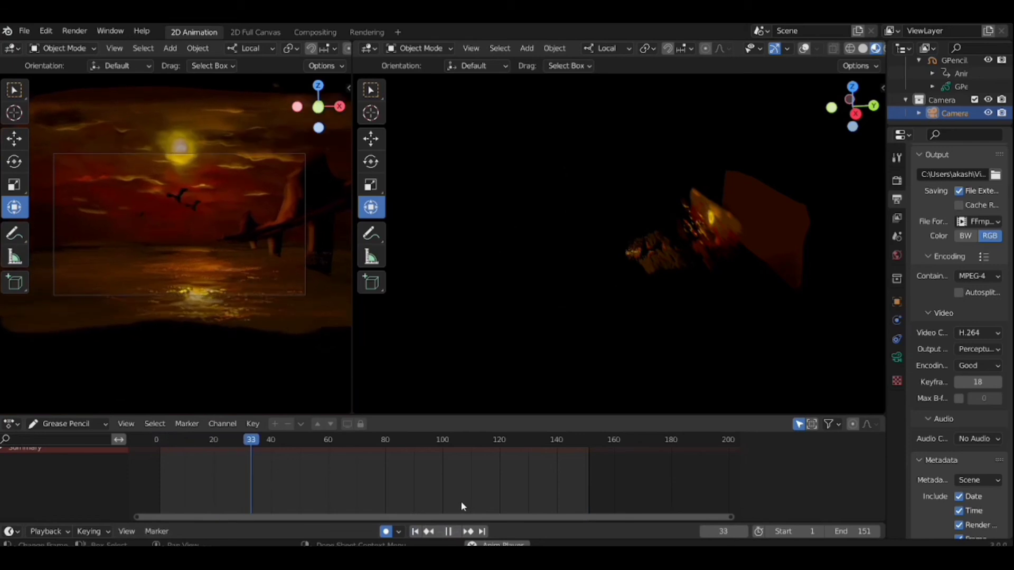